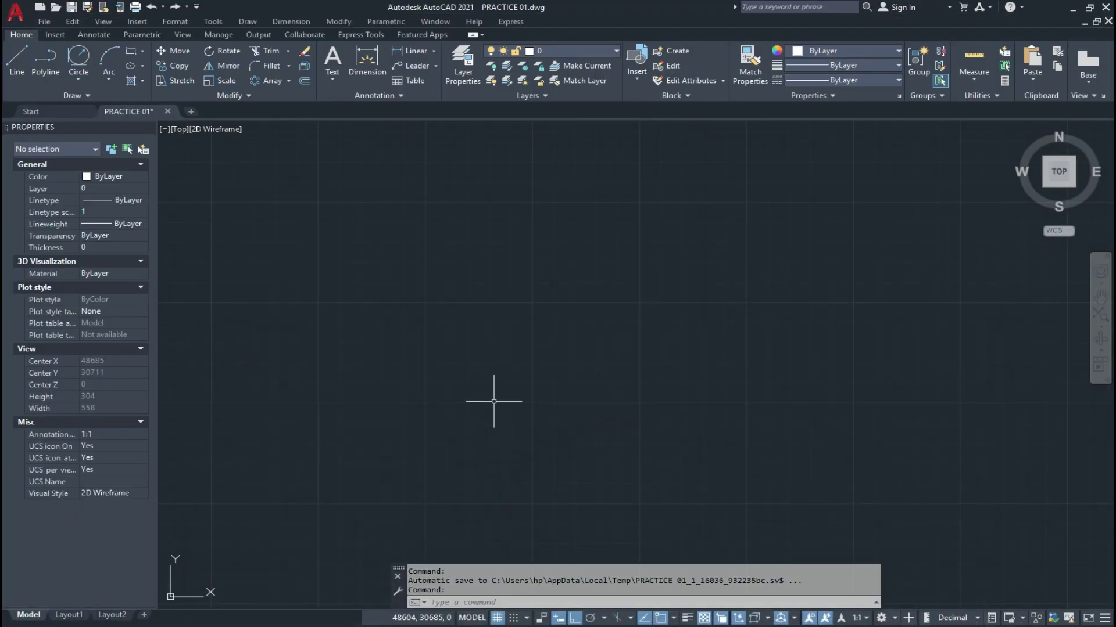
# Draw a circle of radius 55
pyautogui.write('C')
pyautogui.press('Return')
pyautogui.click(486, 290)
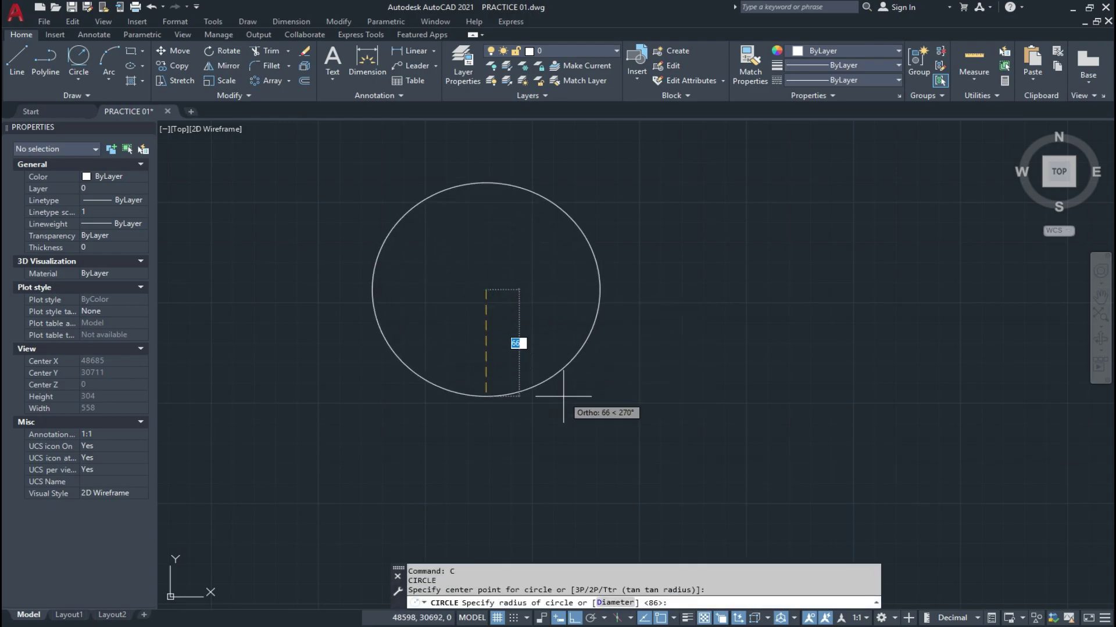
pyautogui.press('Return')
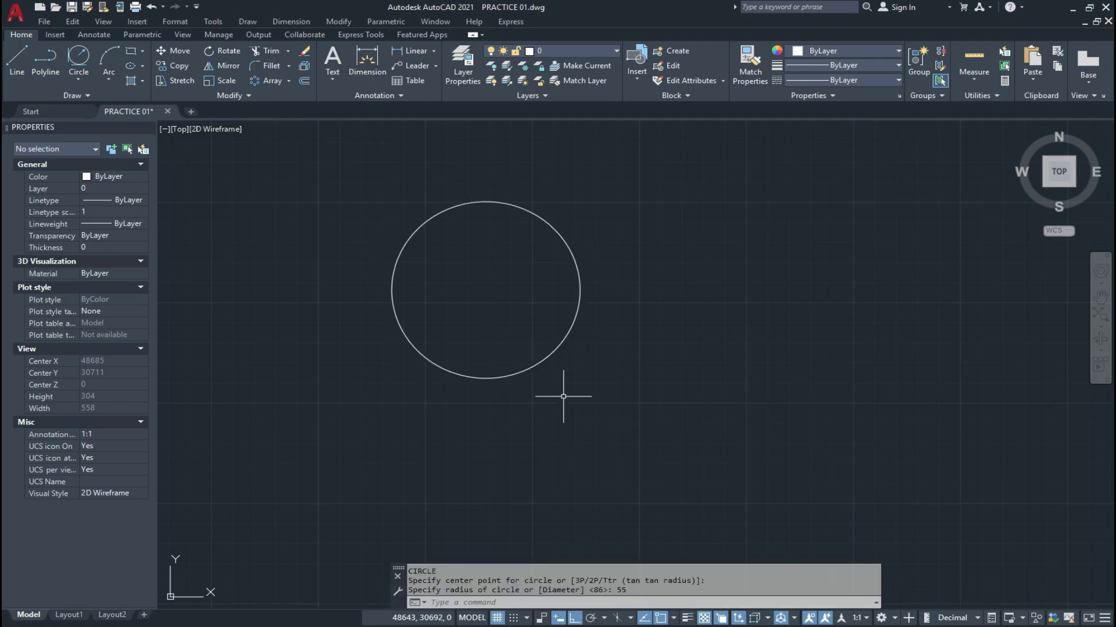
pyautogui.scroll(3, 468, 253)
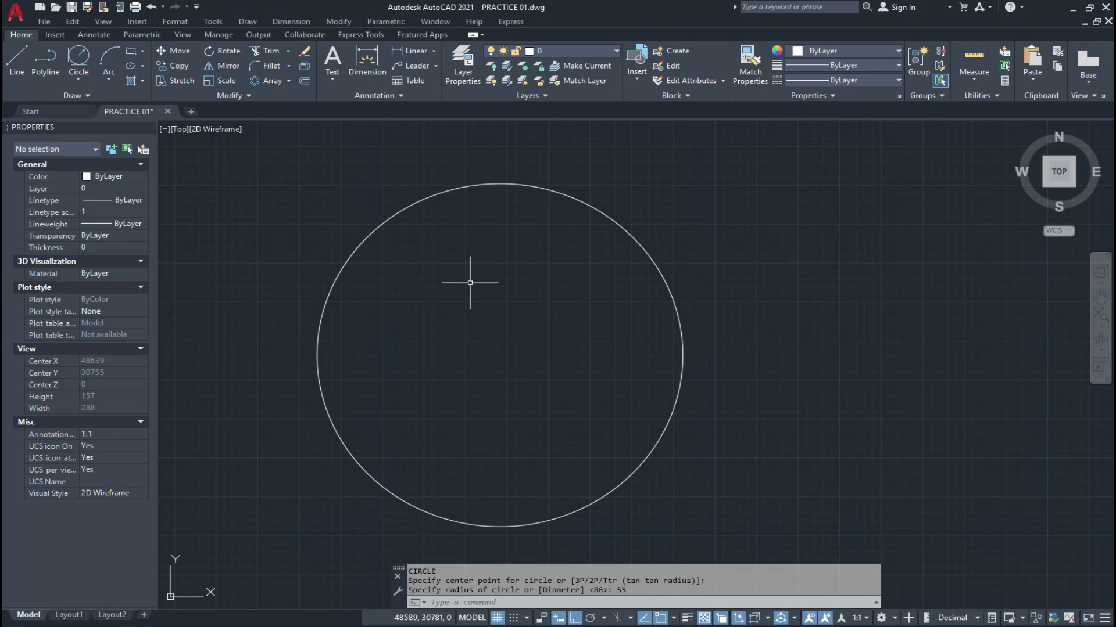
# Draw horizontal and vertical diameter lines between the circle's opposite quadrants
pyautogui.write('L')
pyautogui.press('Return')
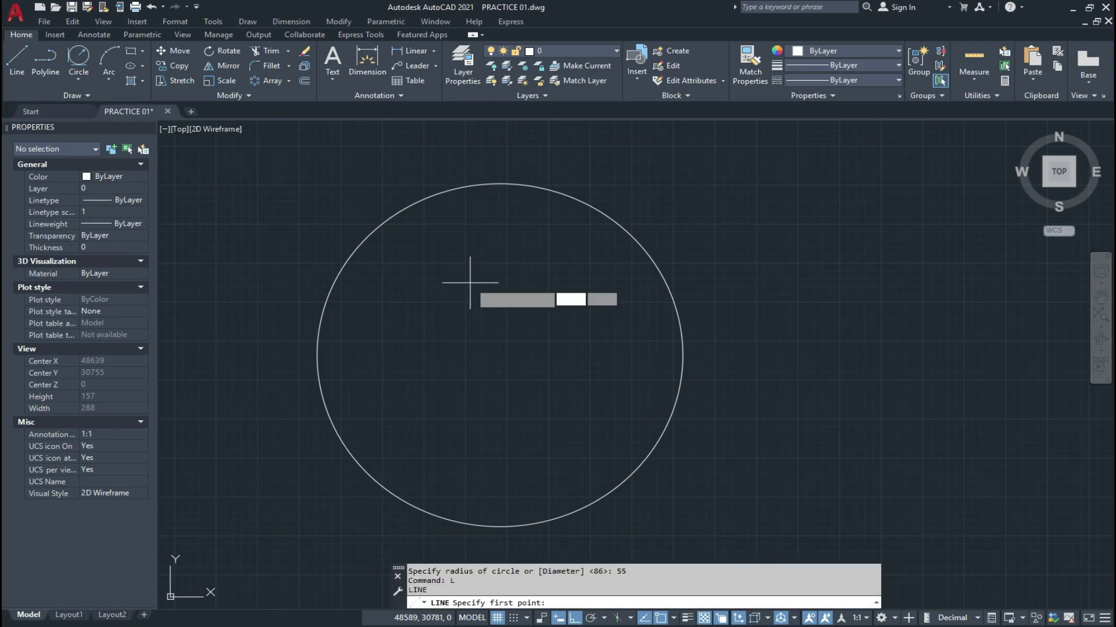
pyautogui.click(318, 357)
pyautogui.click(681, 355)
pyautogui.press('Return')
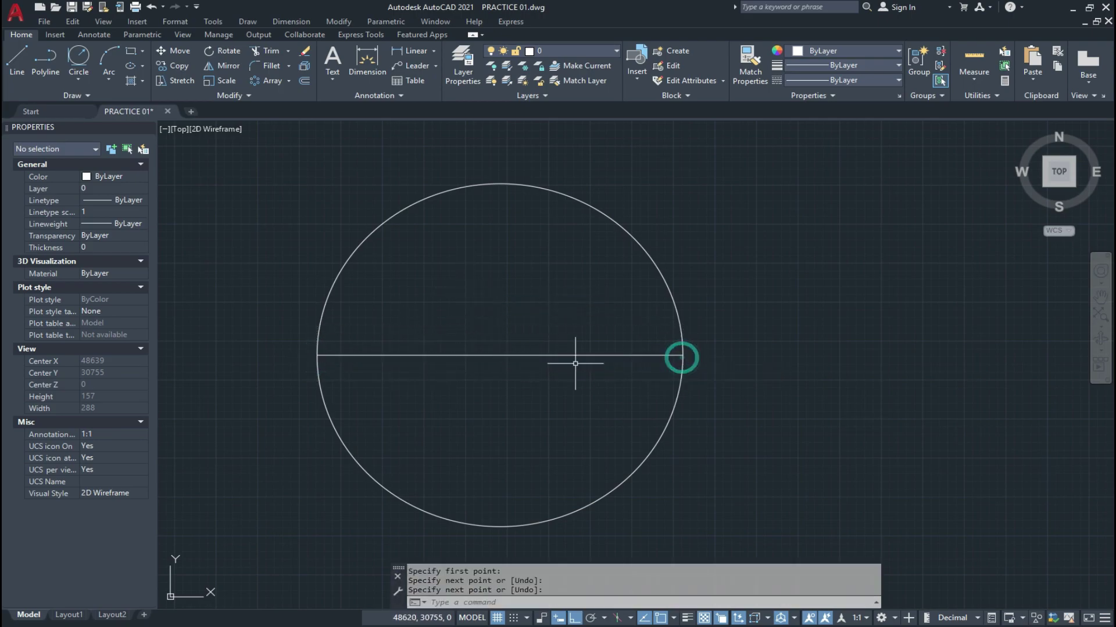
pyautogui.press('Return')
pyautogui.click(501, 182)
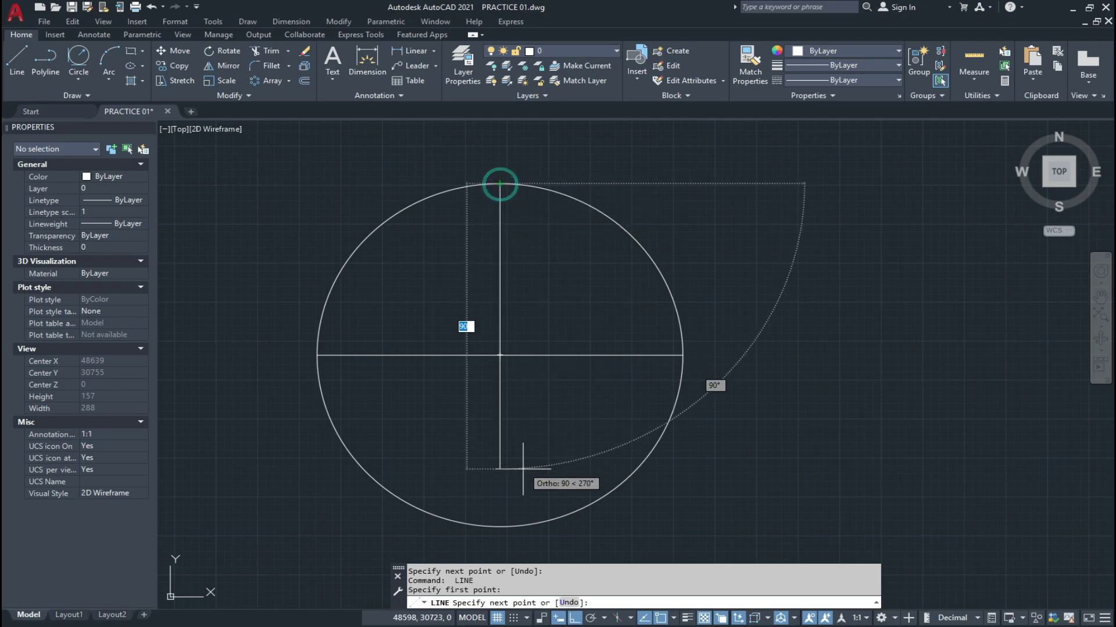
pyautogui.click(500, 527)
pyautogui.press('Escape')
pyautogui.press('Escape')
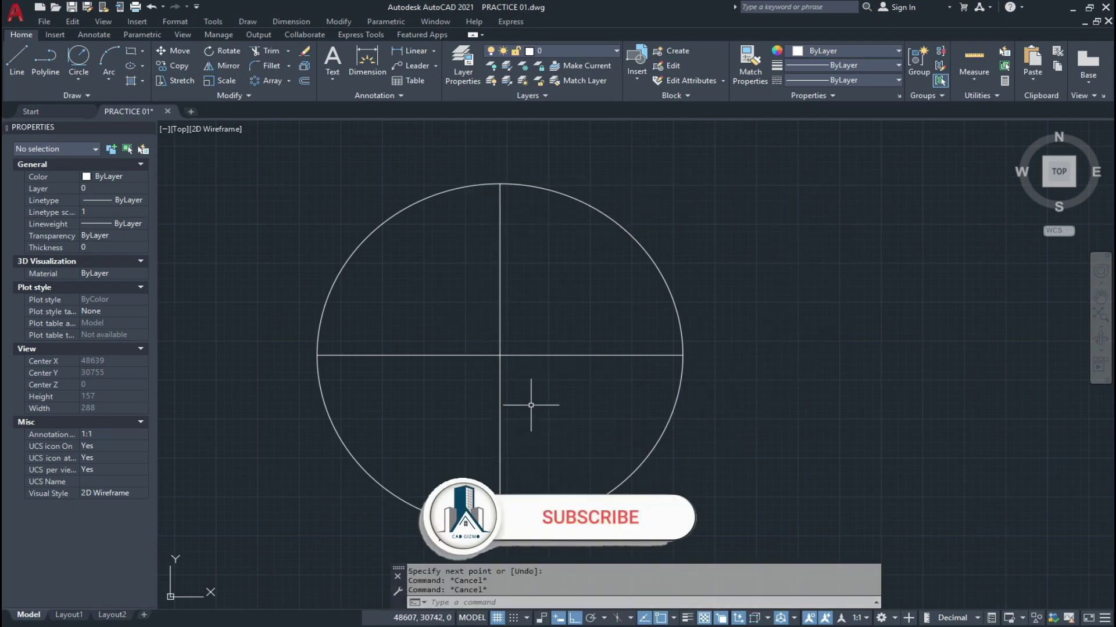
# Offset the horizontal diameter 18 upward and the vertical diameter 10 to the right
pyautogui.press('Return')
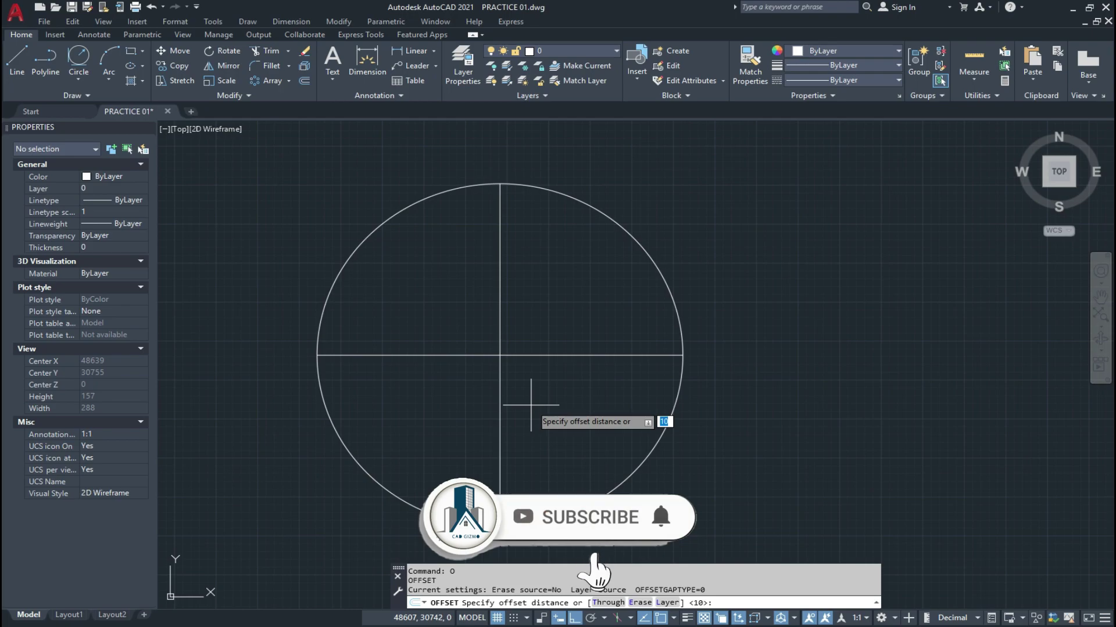
pyautogui.press('Return')
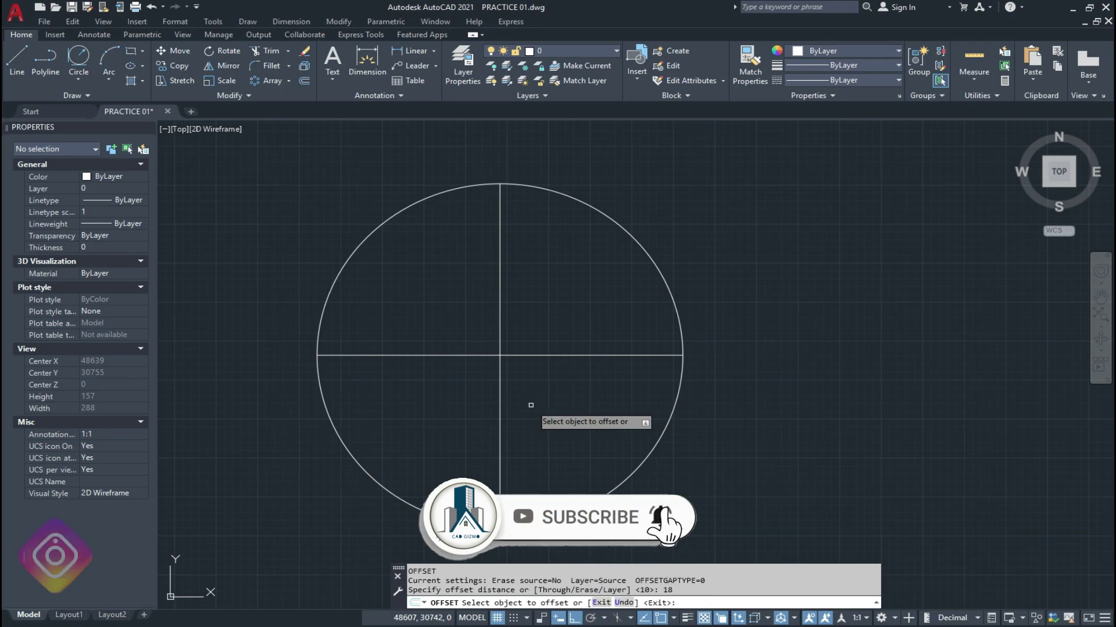
pyautogui.click(538, 355)
pyautogui.click(541, 318)
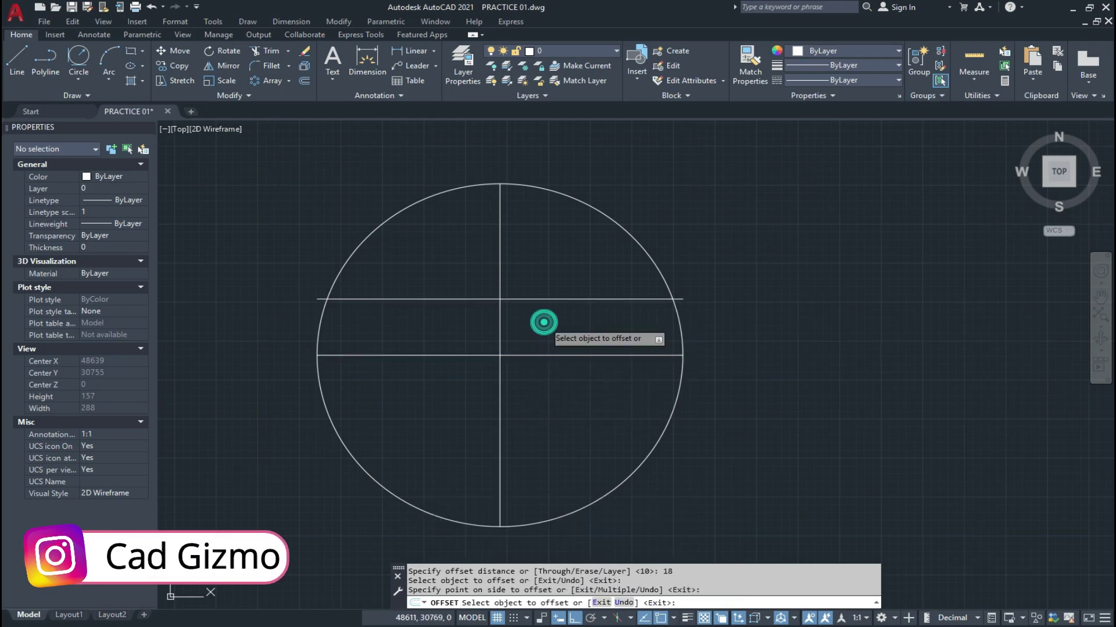
pyautogui.press('Escape')
pyautogui.write('o')
pyautogui.press('Return')
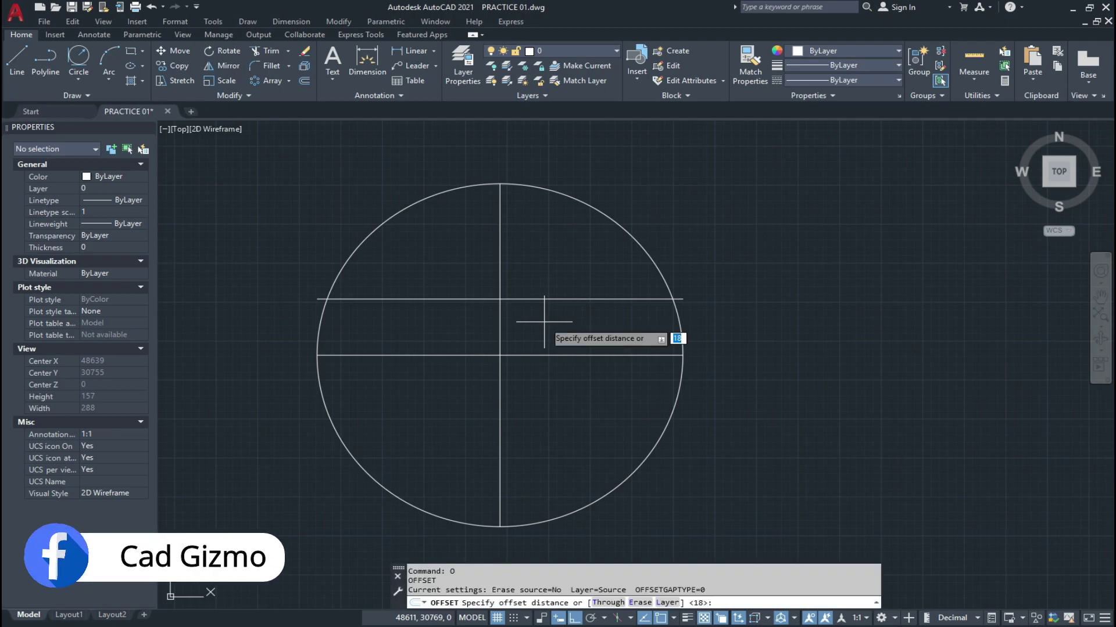
pyautogui.press('Return')
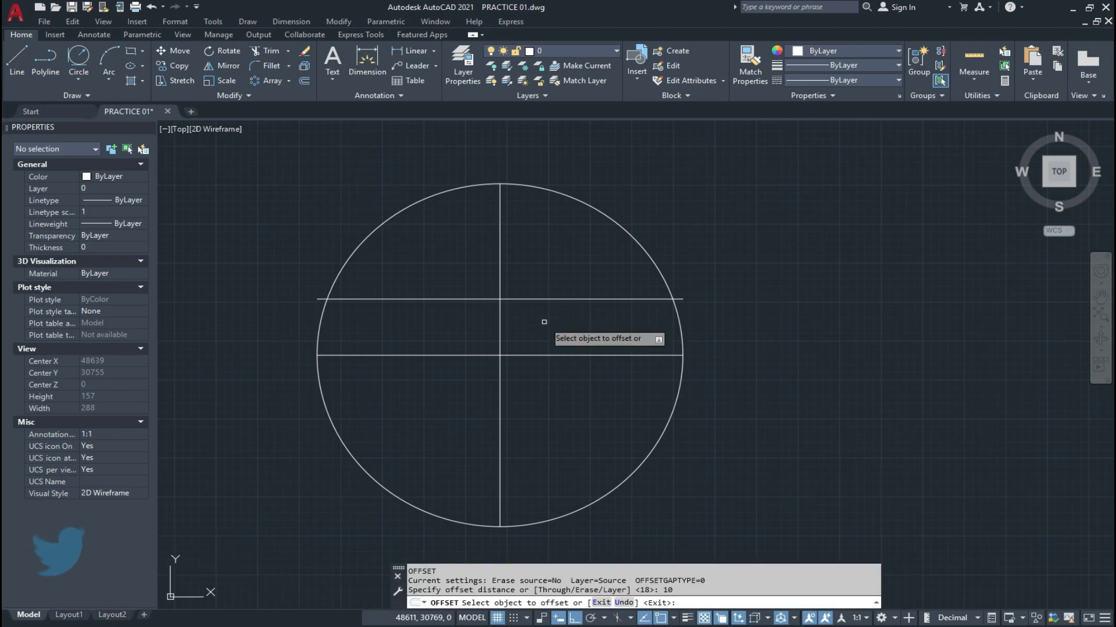
pyautogui.click(499, 316)
pyautogui.click(514, 316)
pyautogui.press('Escape')
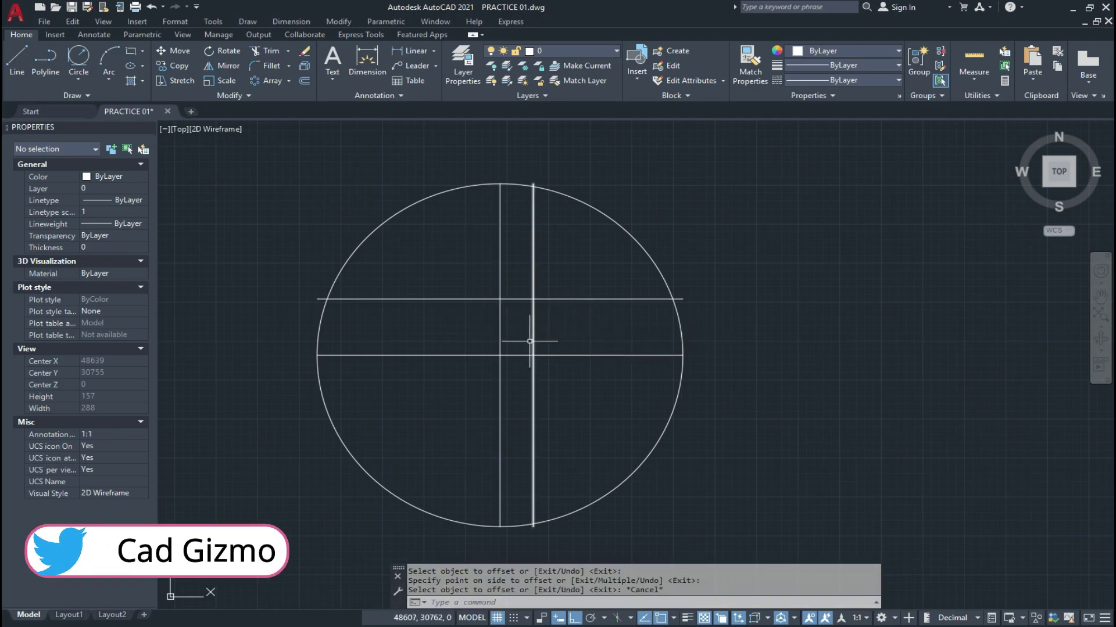
# Move both original diameter lines onto the Projection layer
pyautogui.click(515, 331)
pyautogui.click(479, 373)
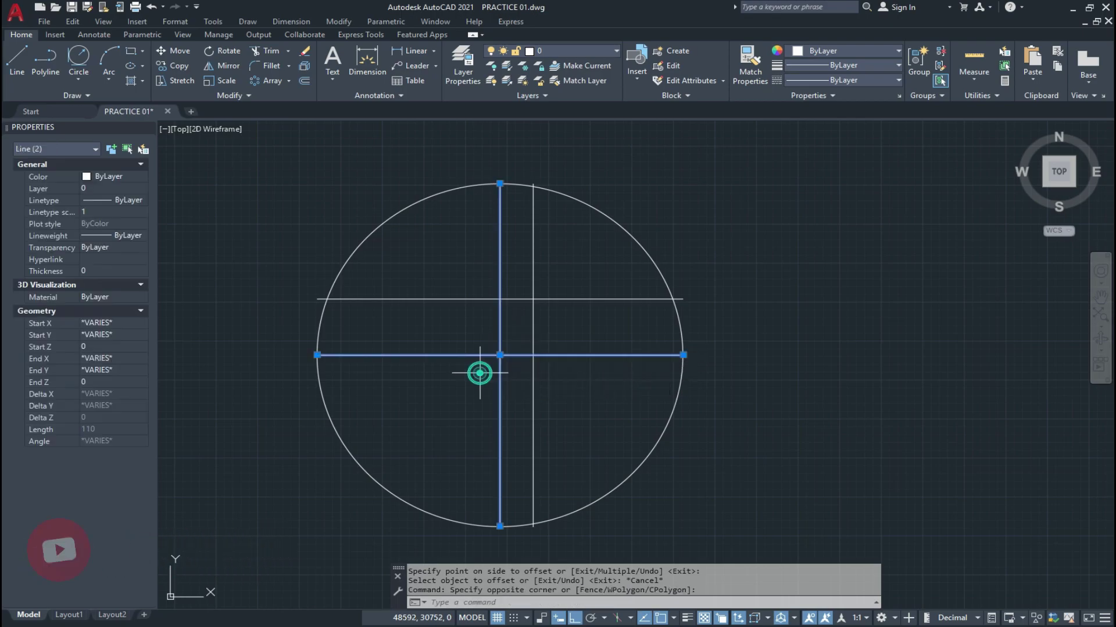
pyautogui.click(581, 51)
pyautogui.click(556, 97)
pyautogui.press('Escape')
pyautogui.press('Escape')
pyautogui.press('Escape')
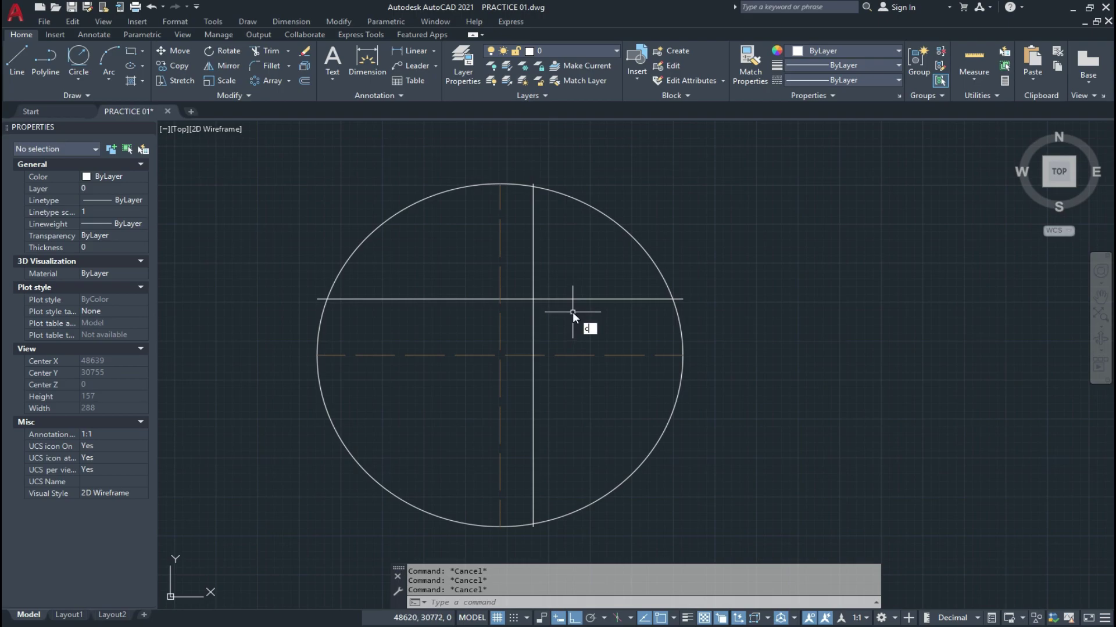
# Begin a circle centred where the two offset lines cross
pyautogui.write('c')
pyautogui.press('Return')
pyautogui.click(534, 300)
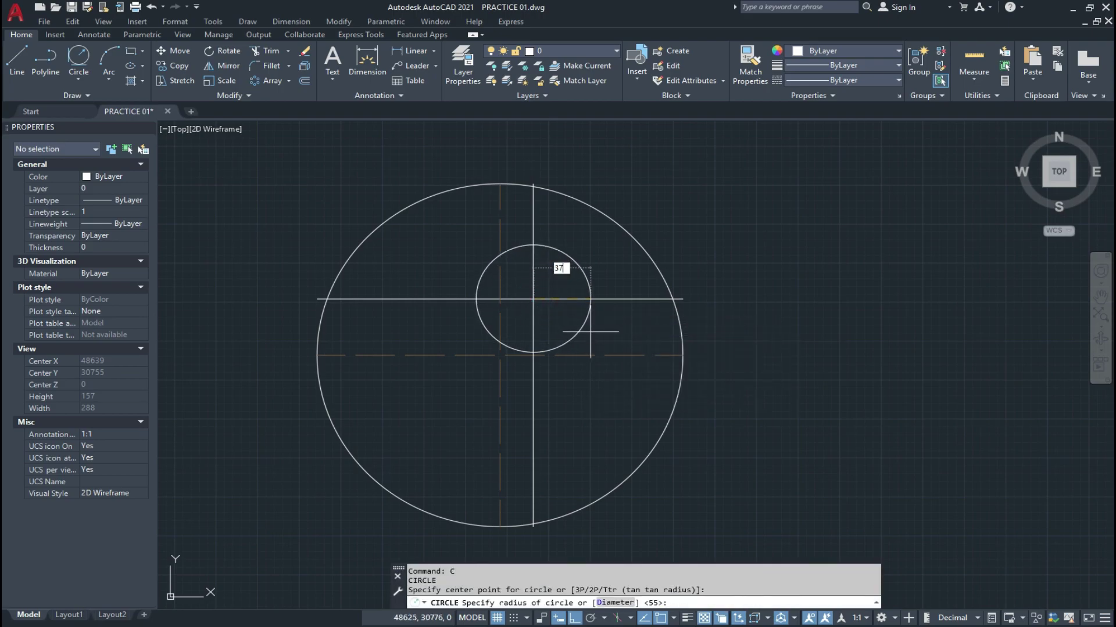
# Give the new circle a radius of 37
pyautogui.write('37')
pyautogui.press('Return')
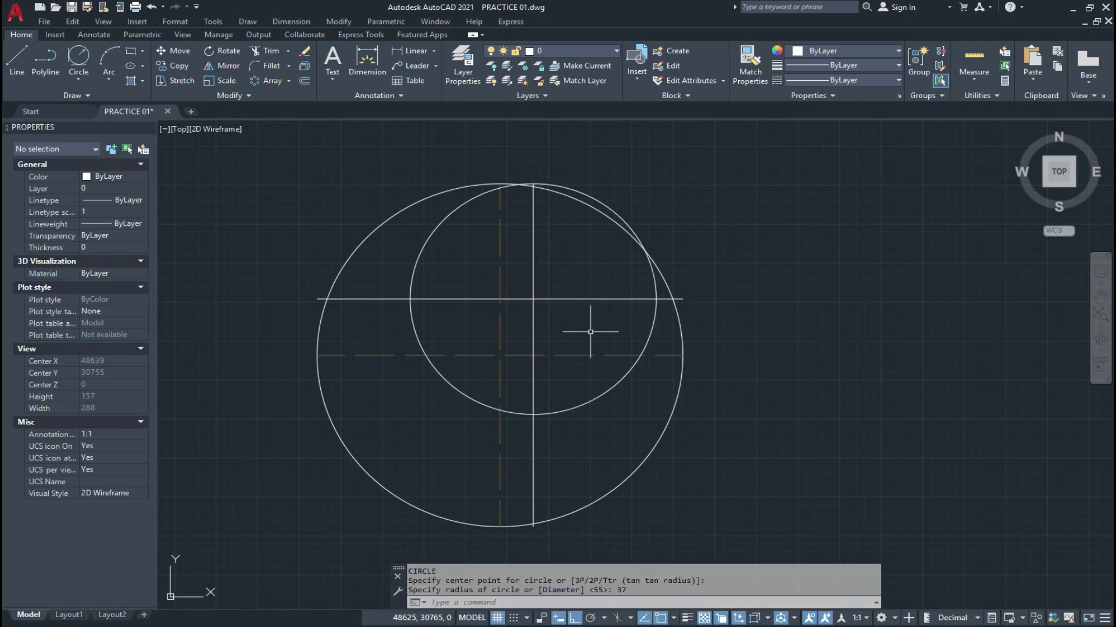
pyautogui.press('Escape')
# Draw a guide line from the big circle's top: 5.9 up, then 13 left
pyautogui.moveTo(520, 233); pyautogui.dragTo(518, 252, button='middle')
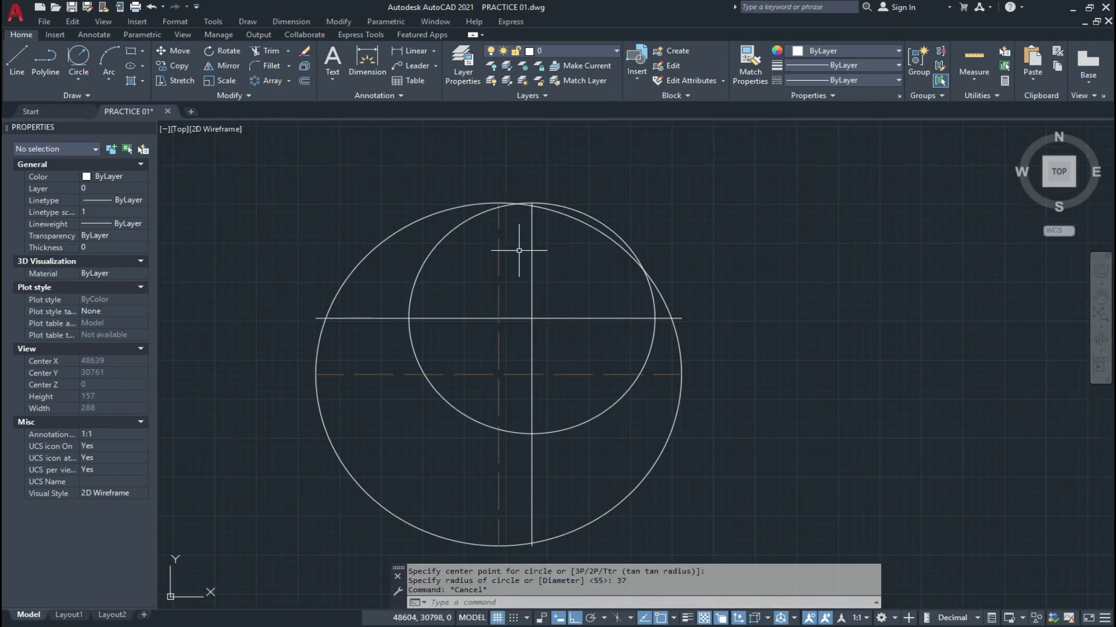
pyautogui.write('L')
pyautogui.press('Return')
pyautogui.click(499, 203)
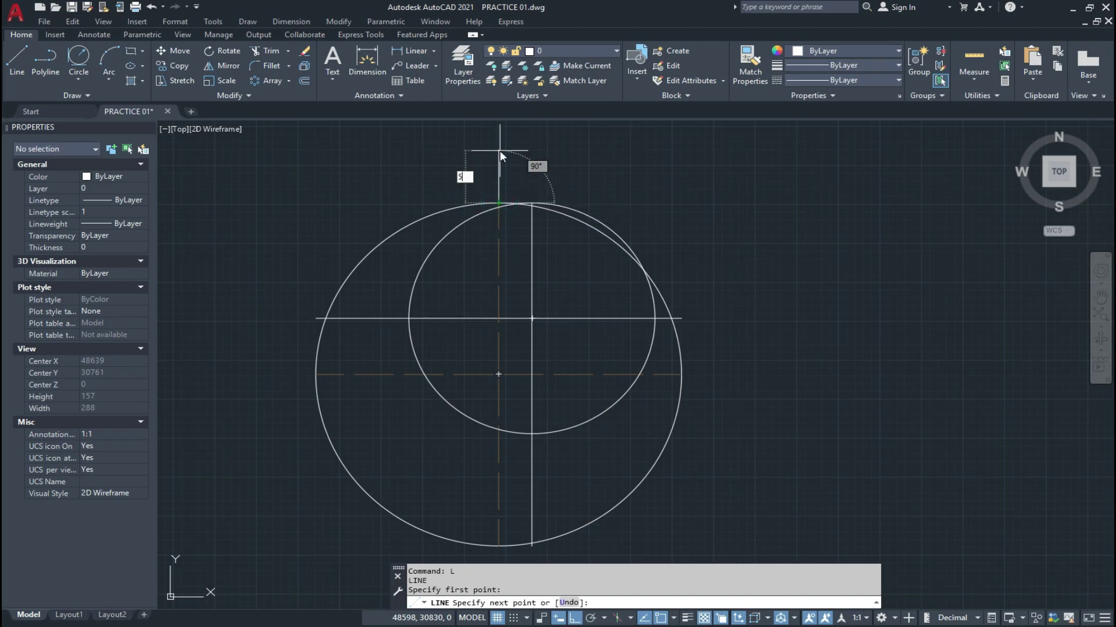
pyautogui.write('5.9')
pyautogui.press('Return')
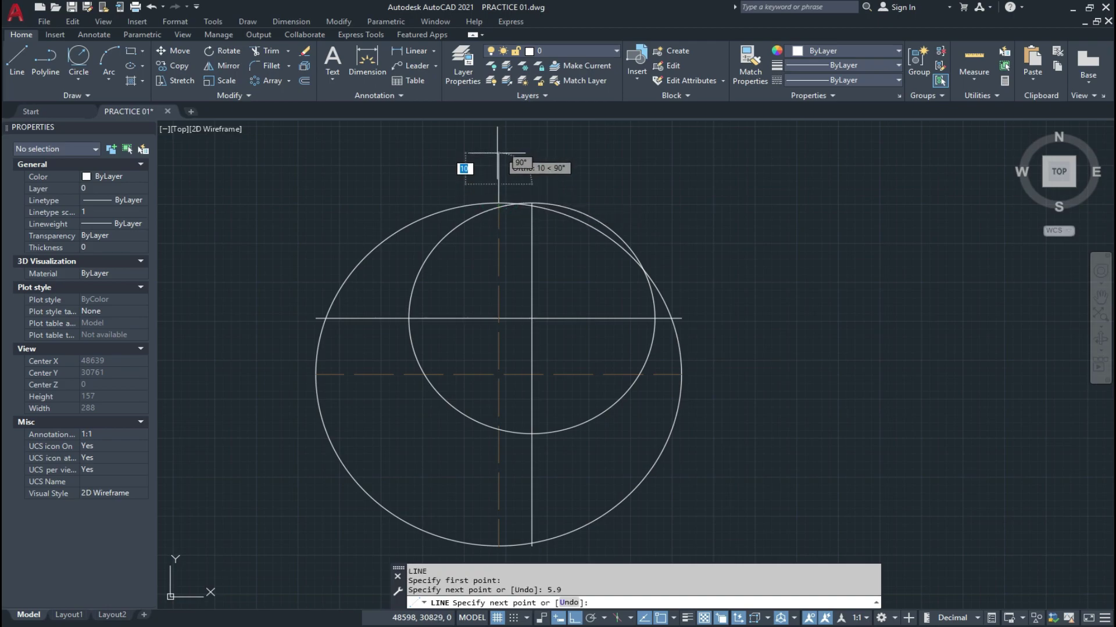
pyautogui.write('1')
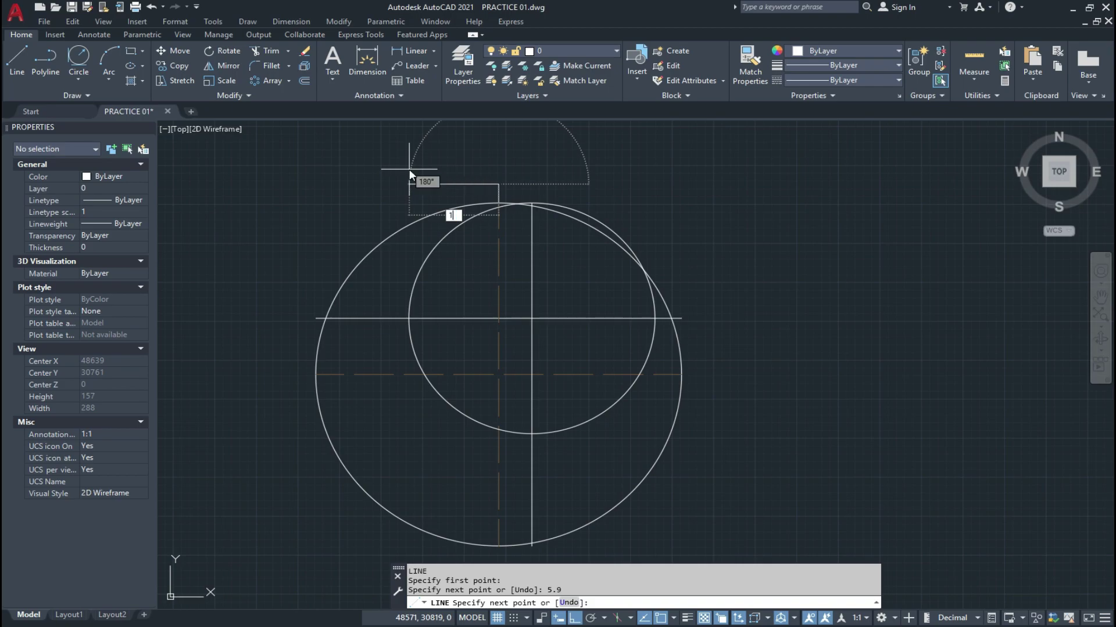
pyautogui.write('3')
pyautogui.press('Return')
pyautogui.press('Escape')
pyautogui.press('Escape')
pyautogui.press('Escape')
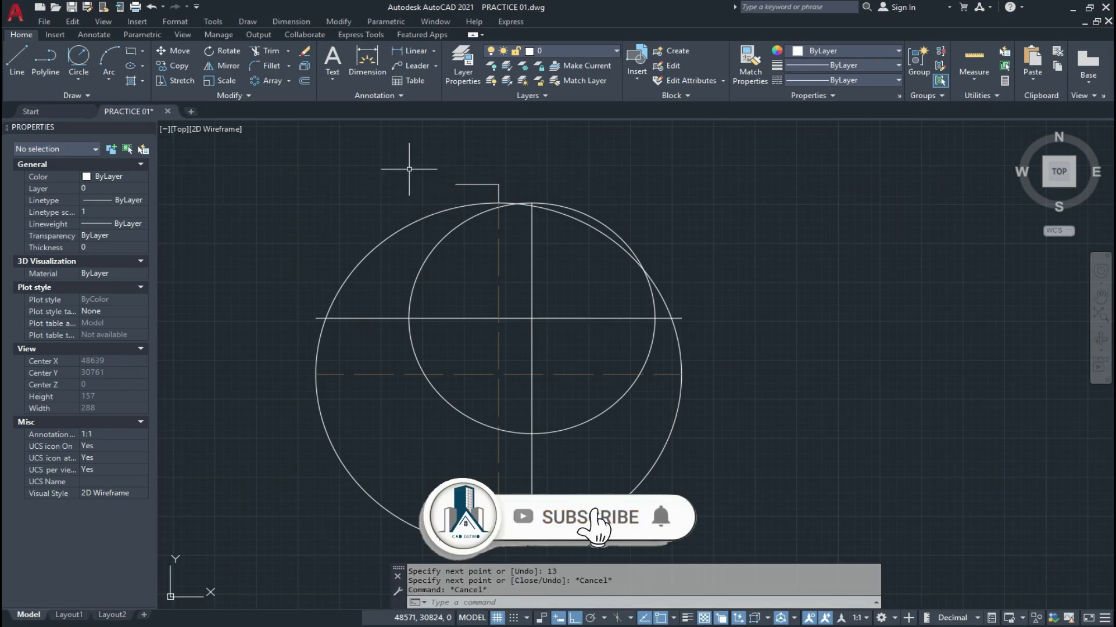
# Draw a radius-86 circle centred on the guide line's left endpoint
pyautogui.write('c')
pyautogui.press('Return')
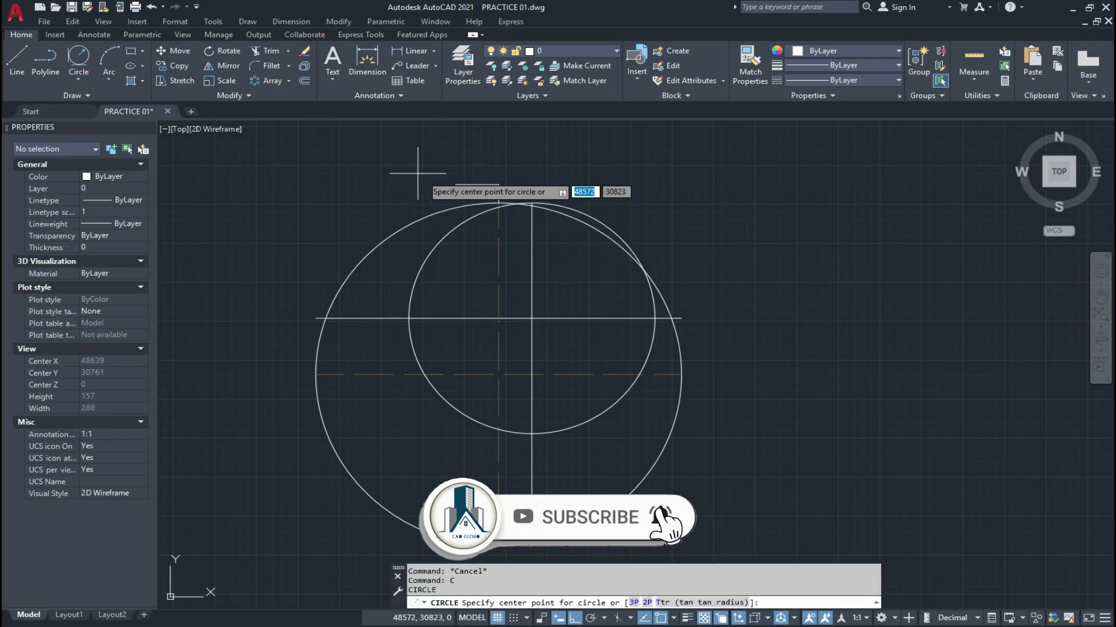
pyautogui.click(456, 185)
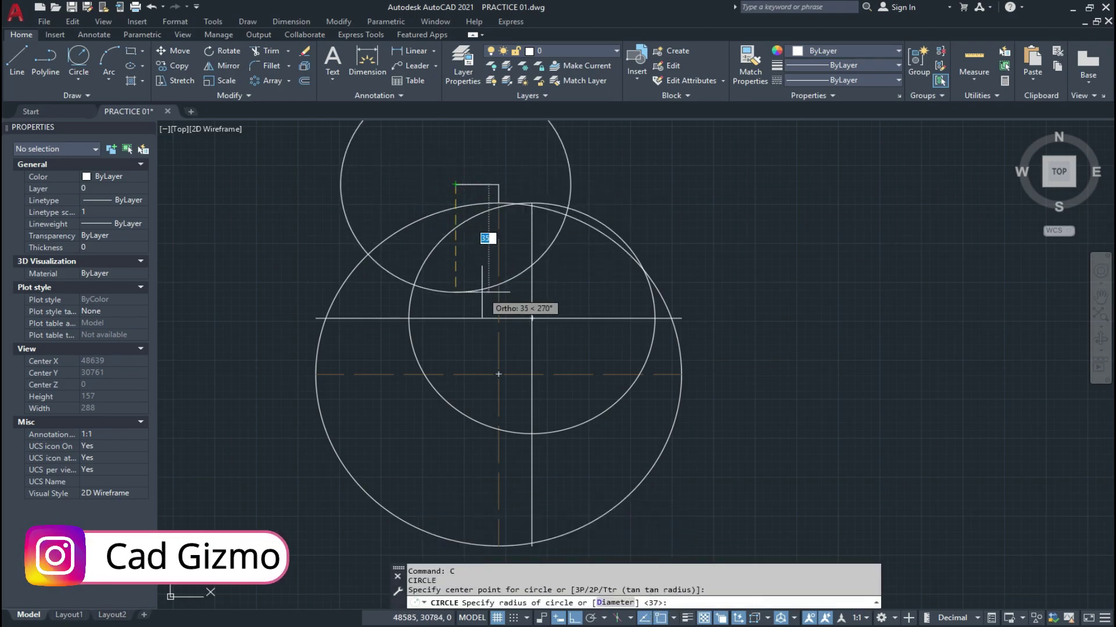
pyautogui.write('86')
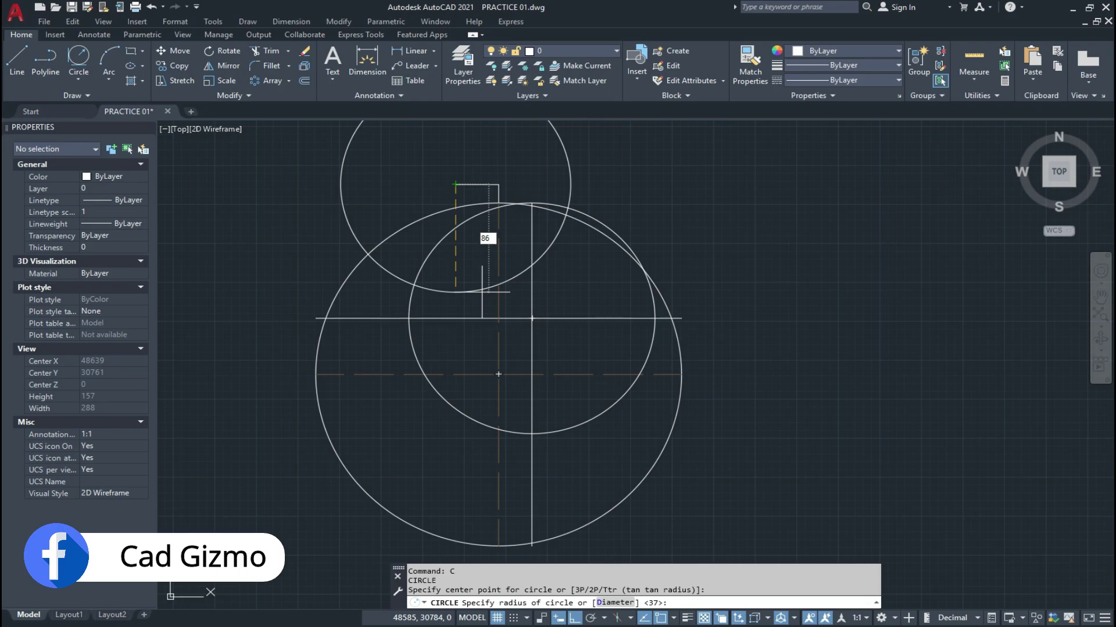
pyautogui.press('Return')
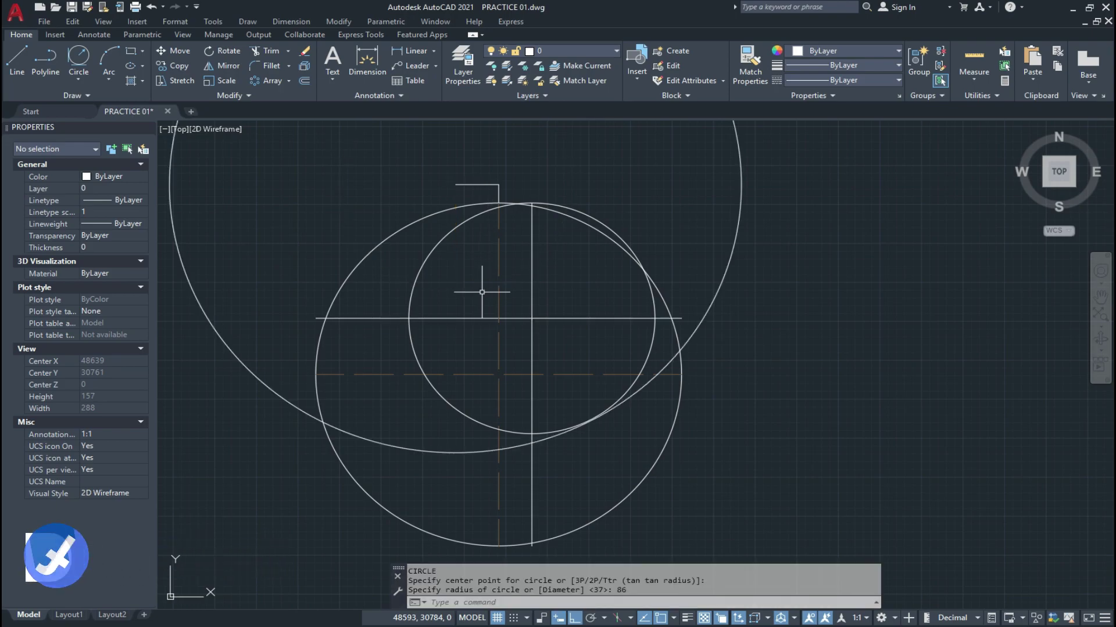
pyautogui.moveTo(515, 256); pyautogui.dragTo(509, 270, button='middle')
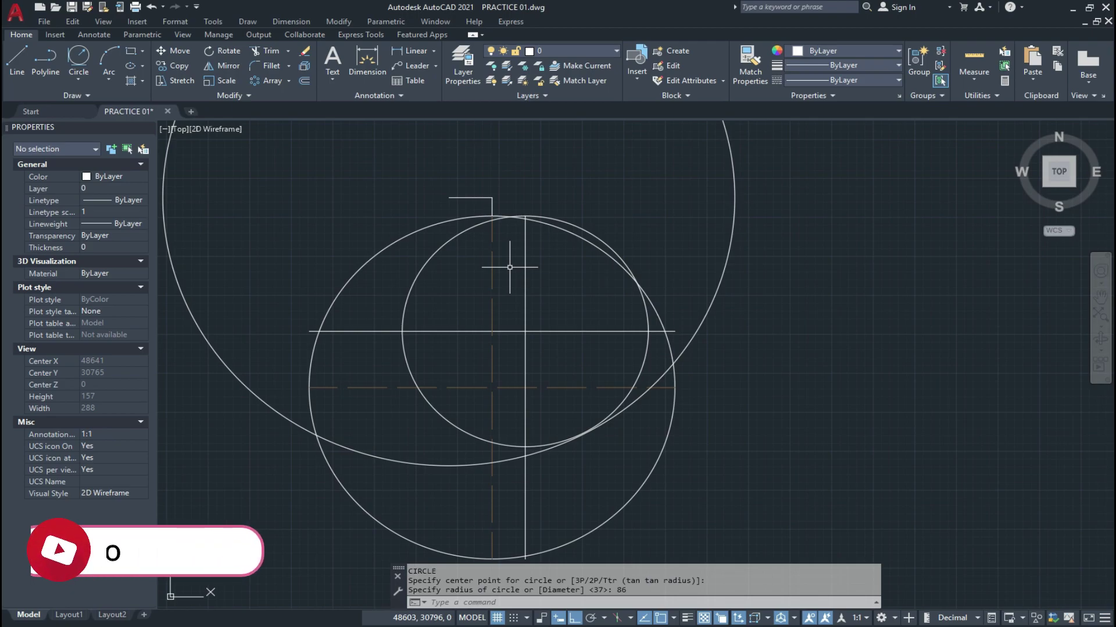
pyautogui.write('tr')
pyautogui.press('Return')
pyautogui.press('Return')
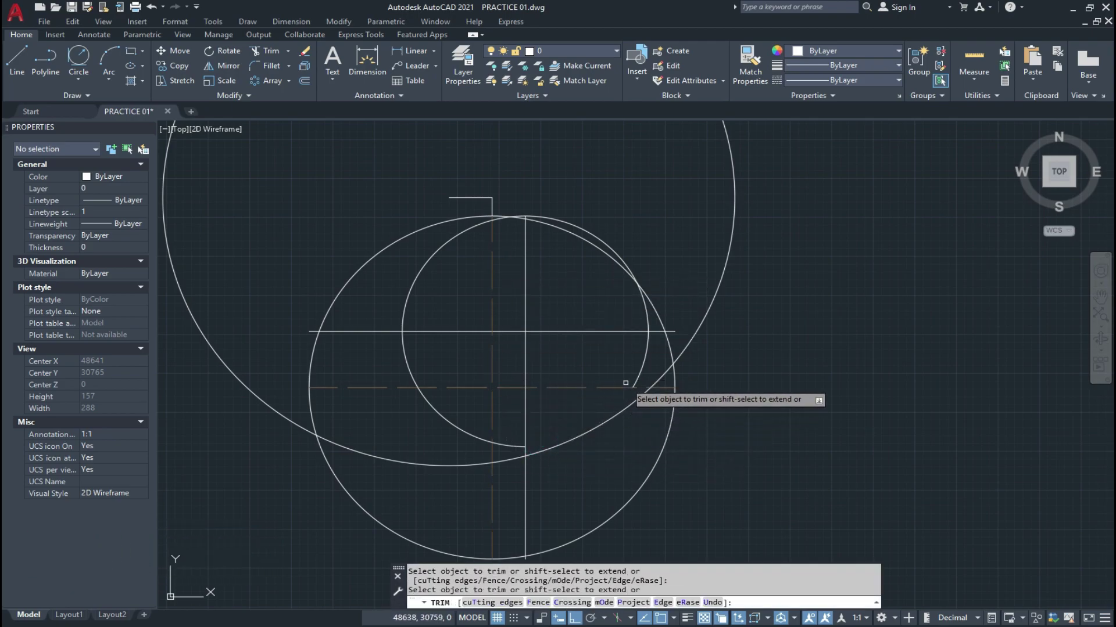
# Abandon the trim and extend attempts, undoing the extend
pyautogui.press('Escape')
pyautogui.write('e')
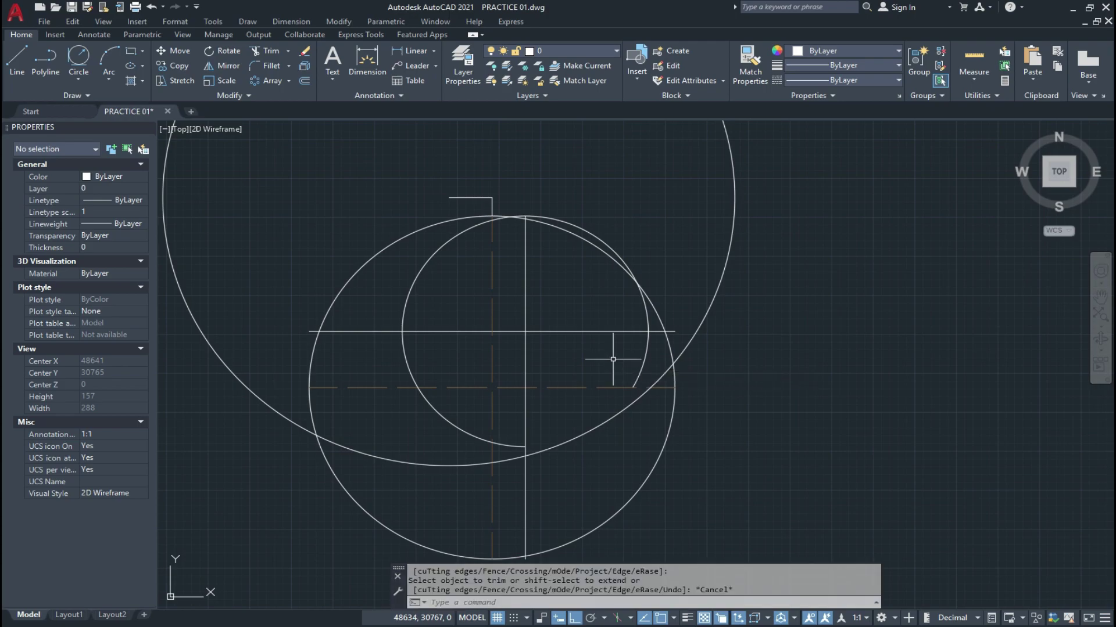
pyautogui.write('x')
pyautogui.press('Return')
pyautogui.press('Return')
pyautogui.press('Escape')
pyautogui.press('Escape')
pyautogui.hotkey('ctrl', 'z')
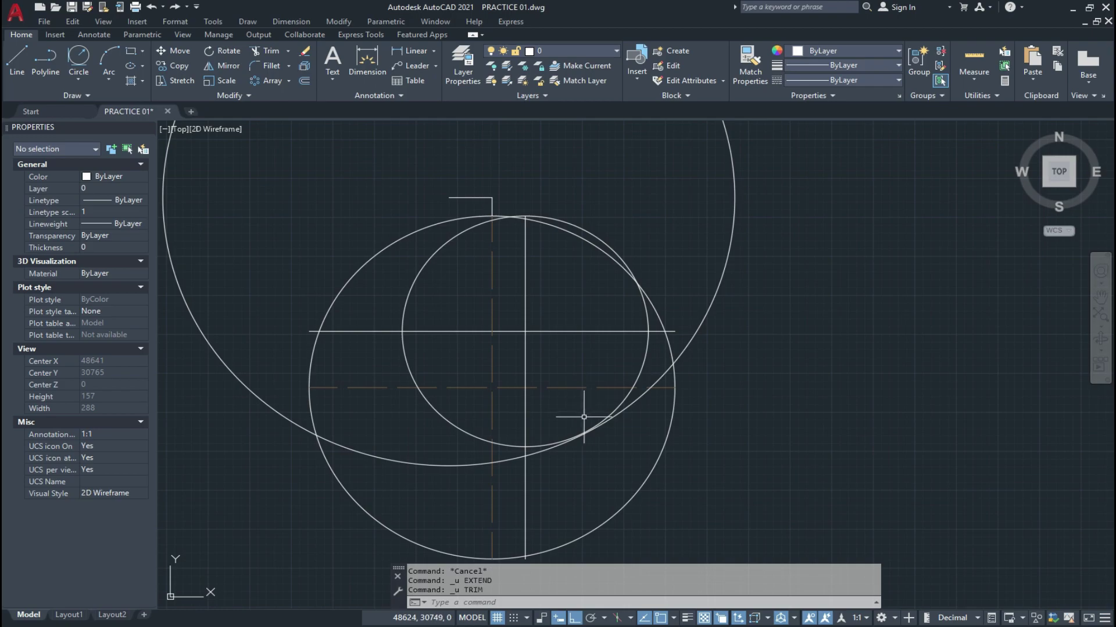
pyautogui.press('Escape')
# Select the radius-86 circle and start a move, then cancel it
pyautogui.scroll(8, 604, 410)
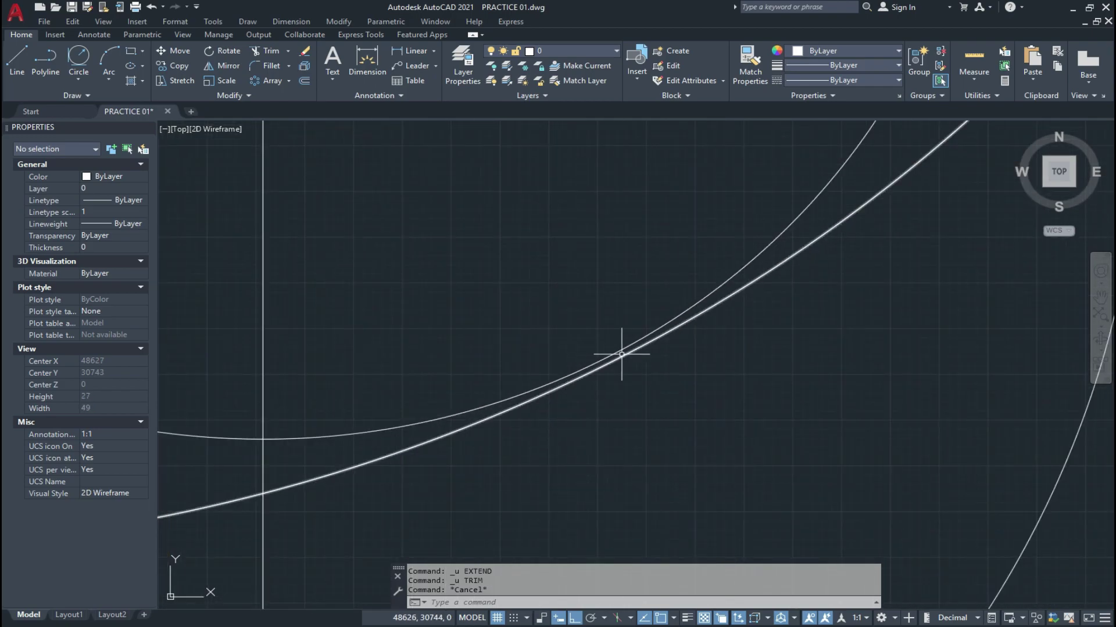
pyautogui.click(621, 354)
pyautogui.scroll(-2, 601, 370)
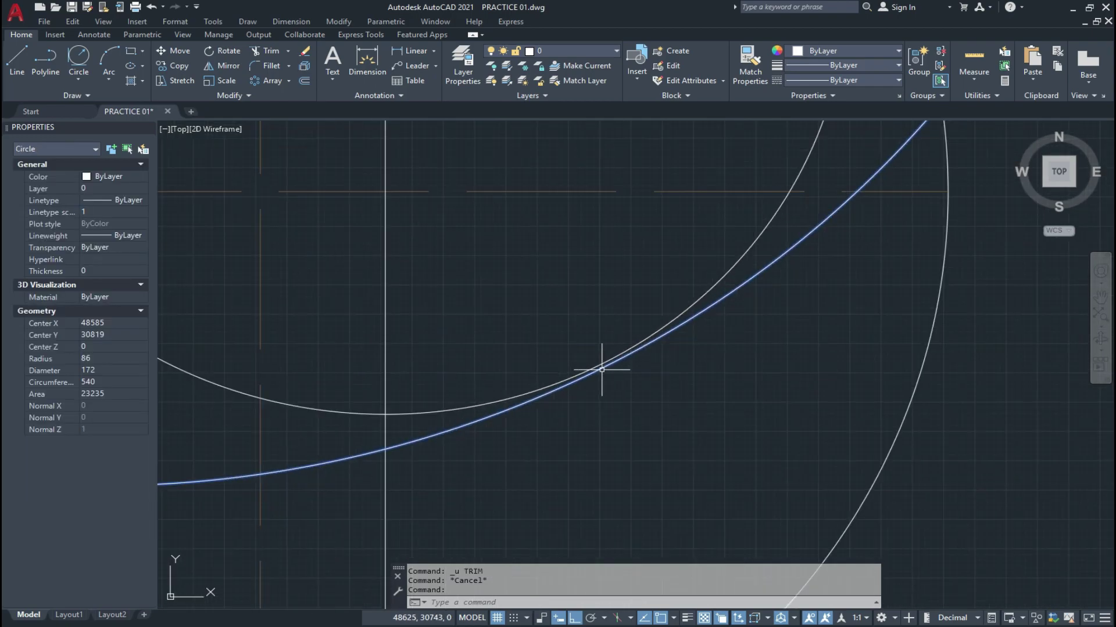
pyautogui.write('m')
pyautogui.press('Return')
pyautogui.scroll(2, 603, 372)
pyautogui.click(599, 365)
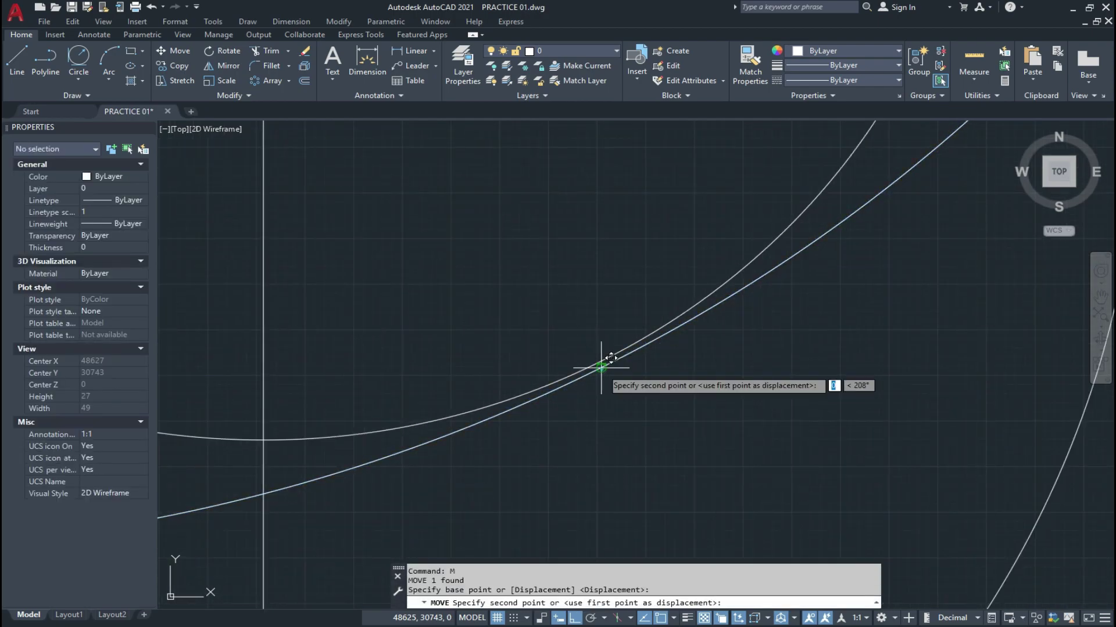
pyautogui.press('Escape')
pyautogui.scroll(-4, 605, 364)
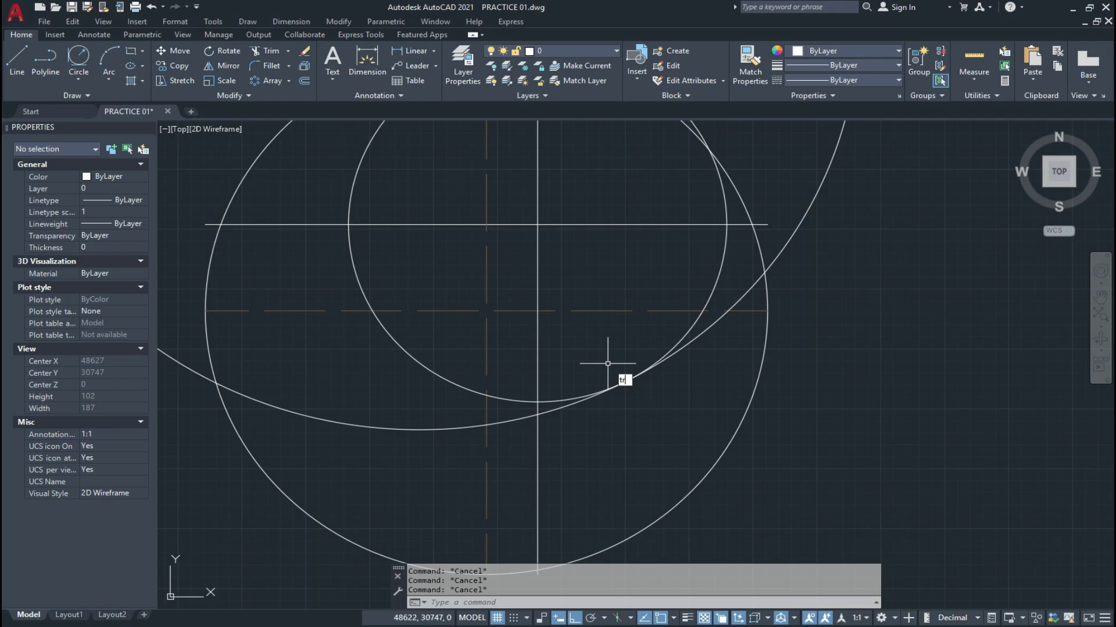
# Trim the overlapping radius-86 and radius-37 circles where they cross
pyautogui.write('tr')
pyautogui.press('Return')
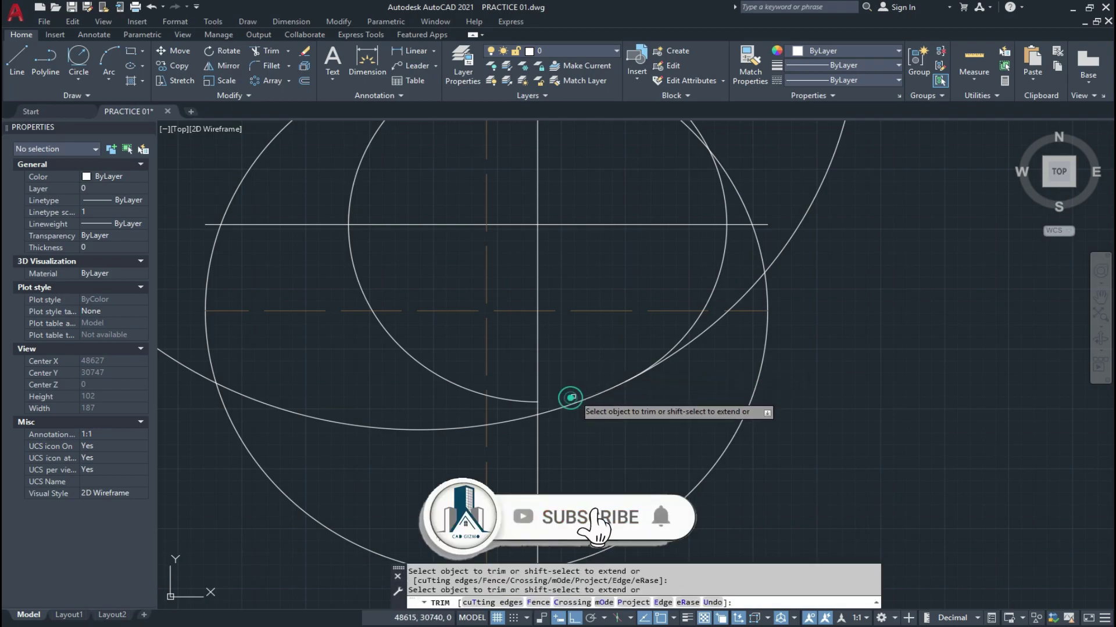
pyautogui.scroll(-3, 680, 372)
pyautogui.moveTo(684, 372); pyautogui.dragTo(688, 398, button='middle')
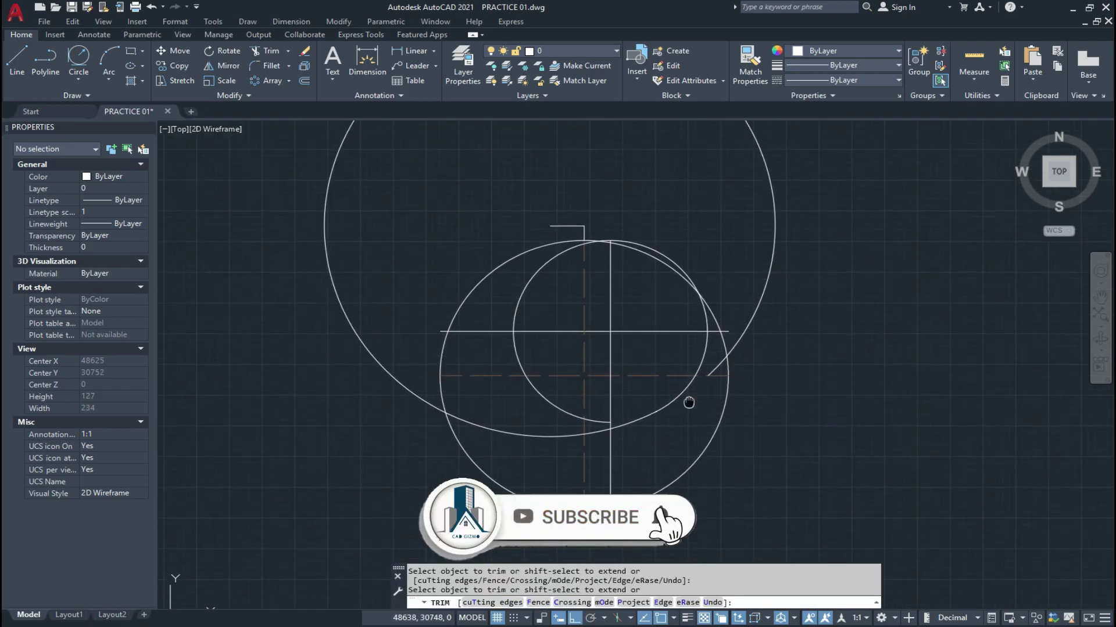
pyautogui.scroll(3, 685, 296)
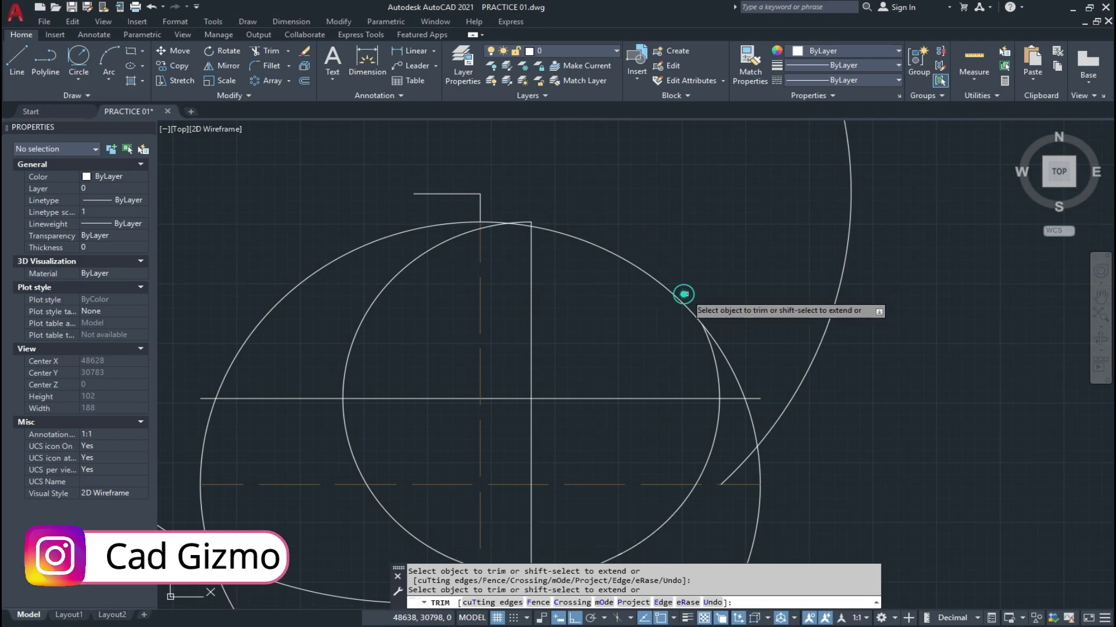
pyautogui.scroll(-2, 684, 294)
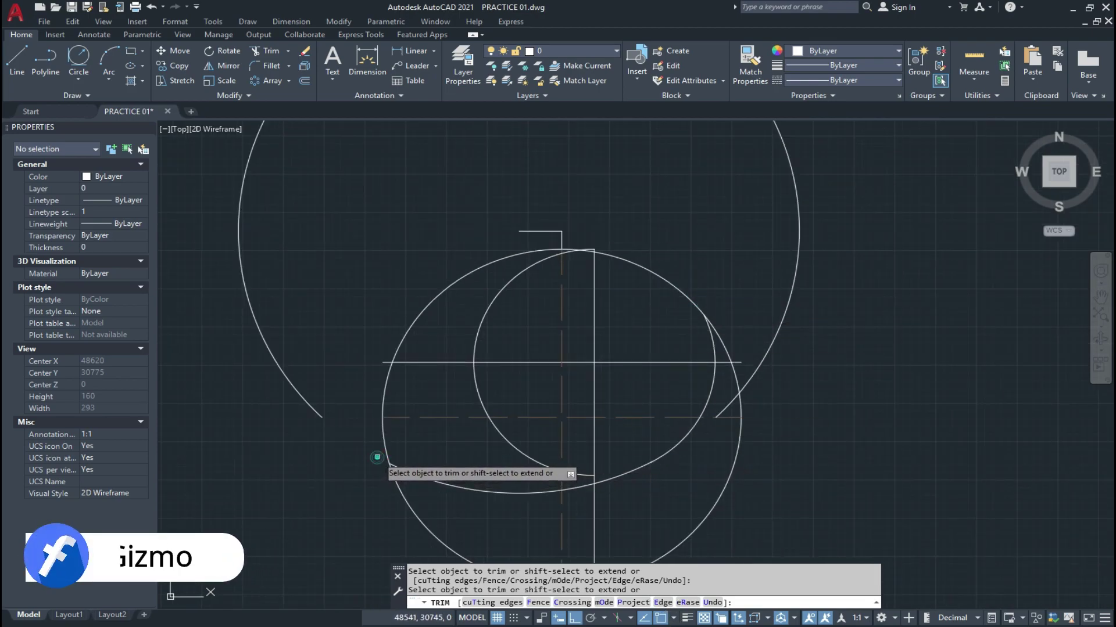
pyautogui.press('Escape')
# Erase the leftover outer arc and the inner circle's left arc
pyautogui.click(828, 280)
pyautogui.click(743, 300)
pyautogui.write('e')
pyautogui.press('Return')
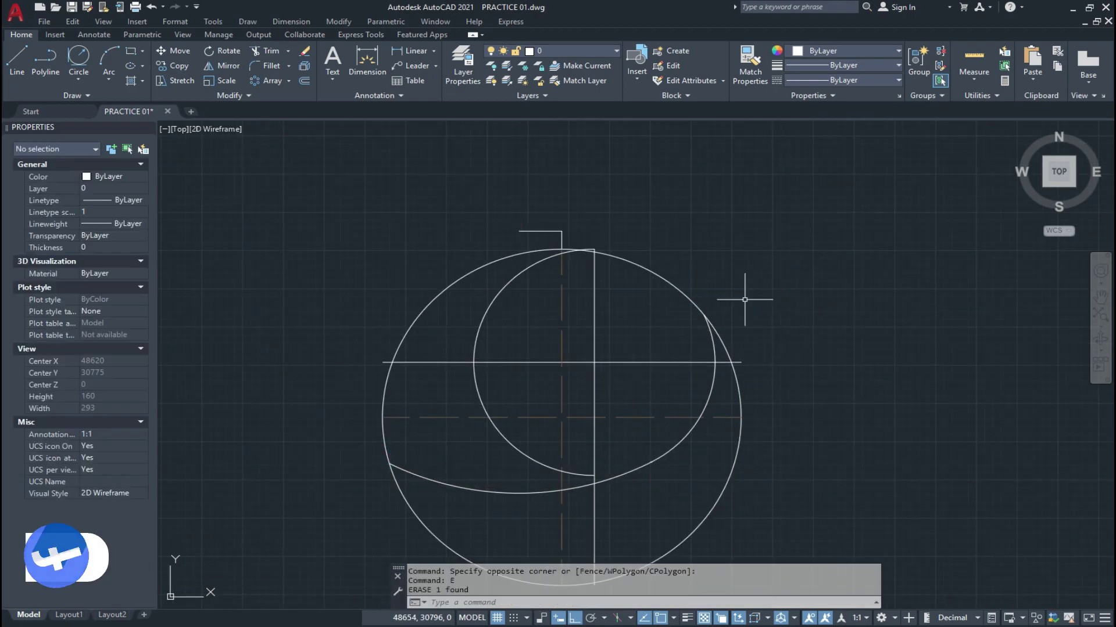
pyautogui.scroll(1, 505, 443)
pyautogui.click(511, 454)
pyautogui.press('Delete')
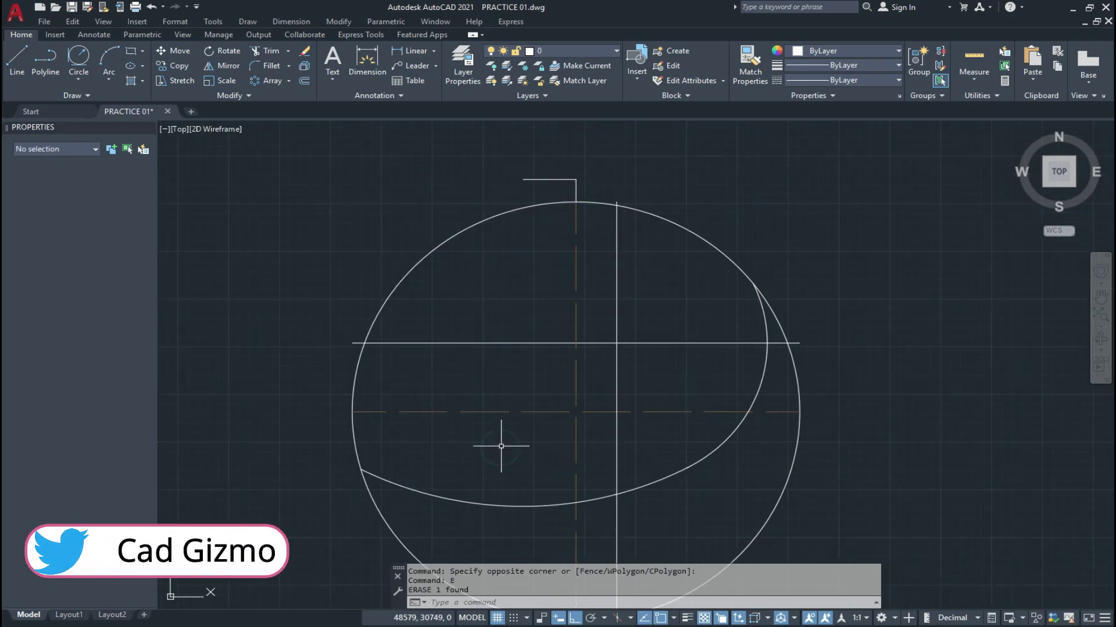
pyautogui.press('Escape')
pyautogui.scroll(-1, 526, 392)
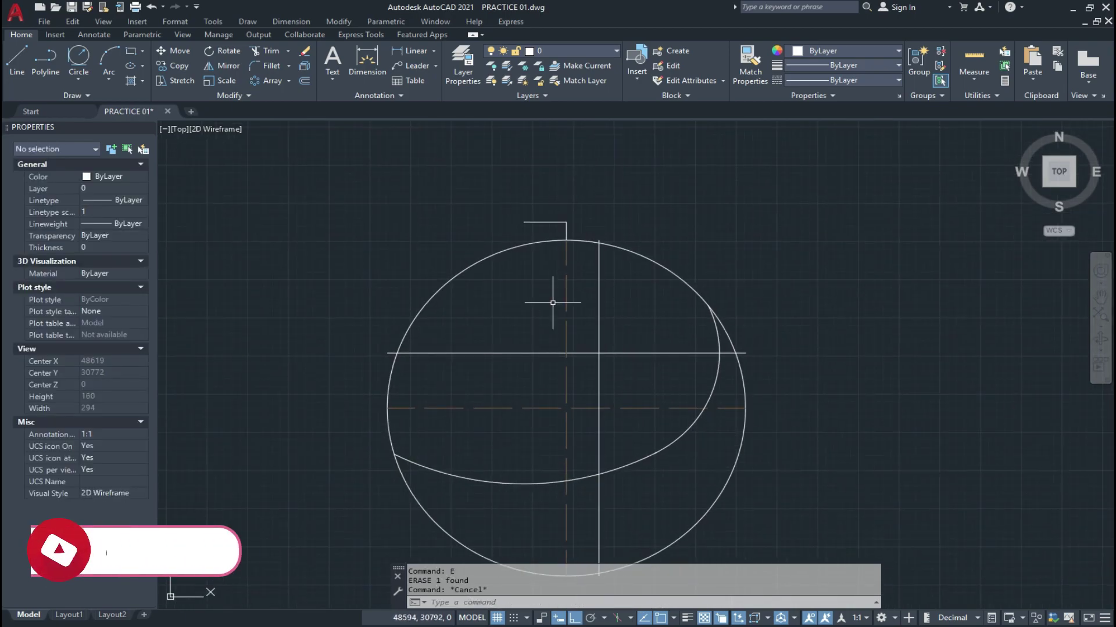
pyautogui.press('Escape')
pyautogui.moveTo(540, 294); pyautogui.dragTo(540, 312, button='middle')
# Extend the guide with a line 25 units further left
pyautogui.write('l')
pyautogui.press('Return')
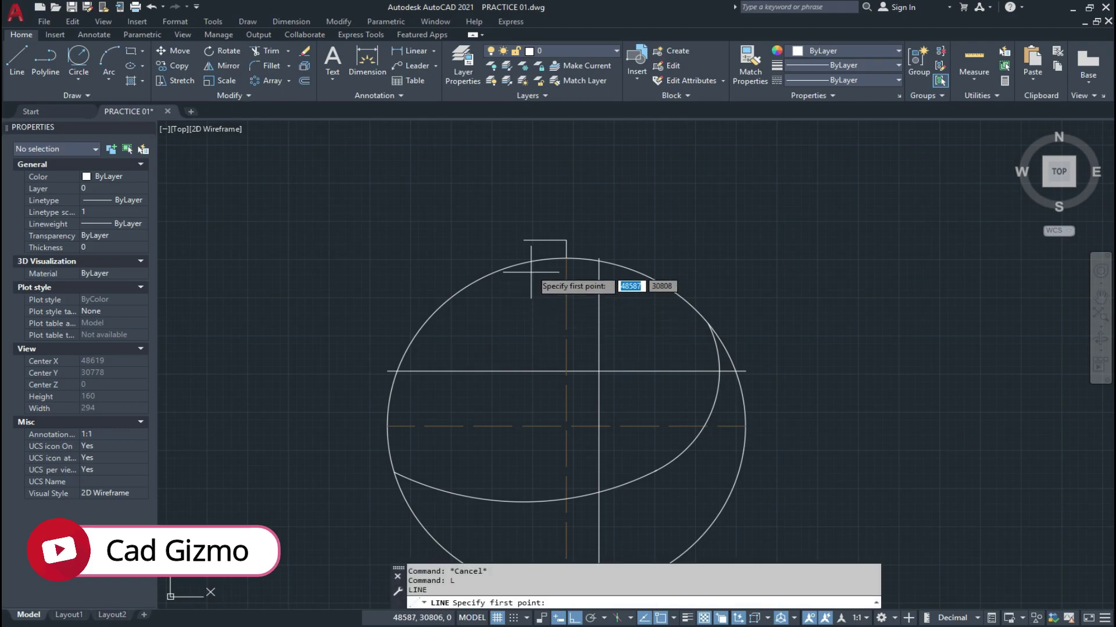
pyautogui.click(523, 240)
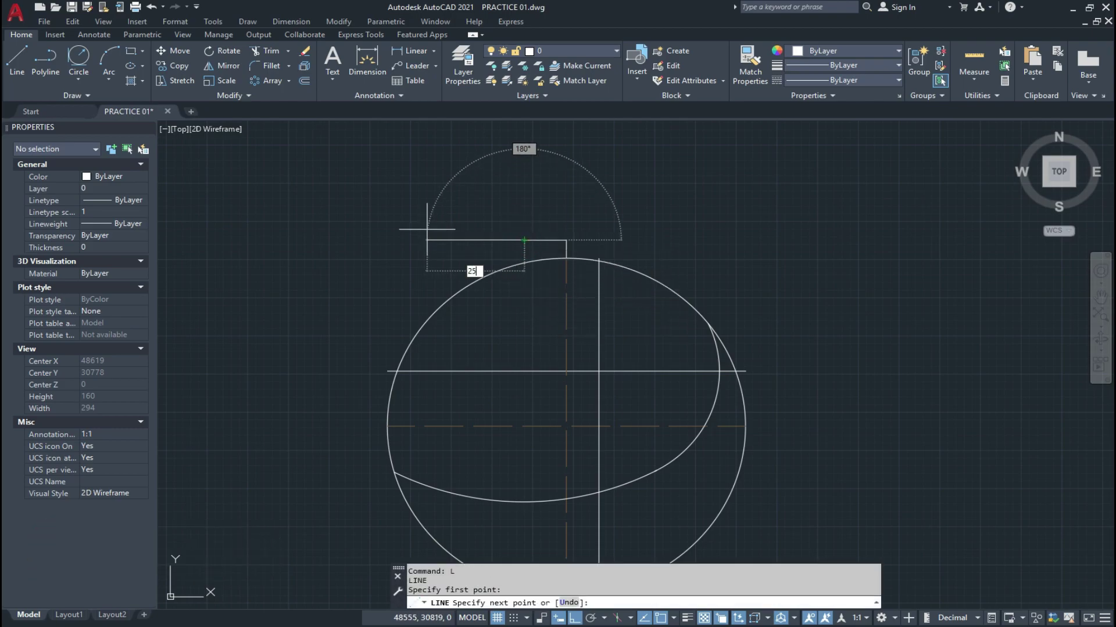
pyautogui.press('Return')
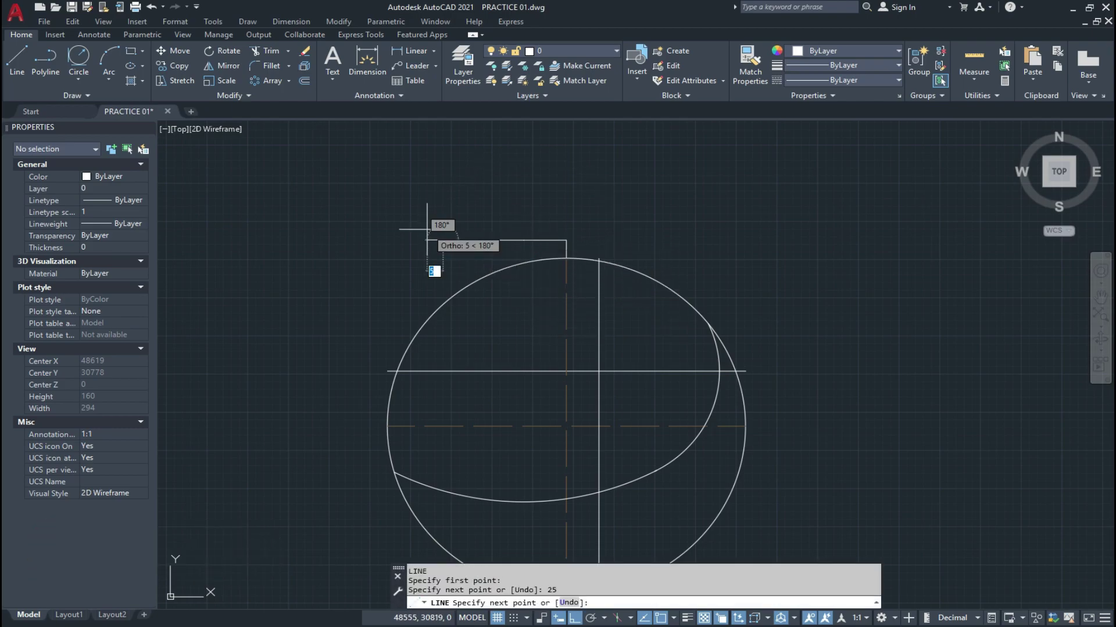
pyautogui.press('Escape')
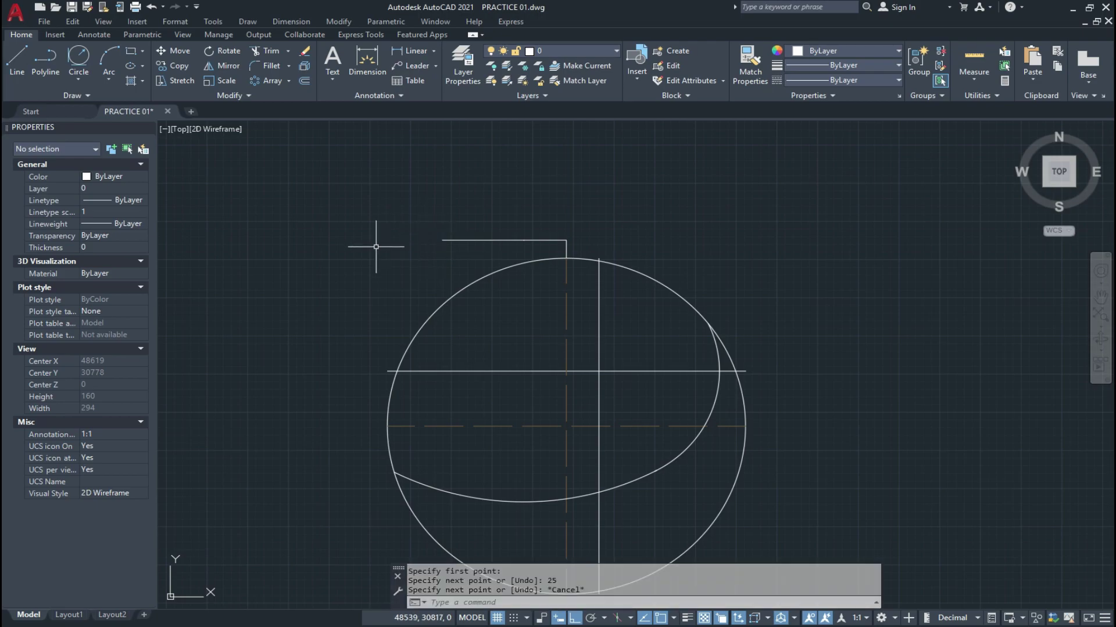
# Draw a radius-75 circle centred at that new line's left end
pyautogui.write('c')
pyautogui.press('Return')
pyautogui.click(443, 240)
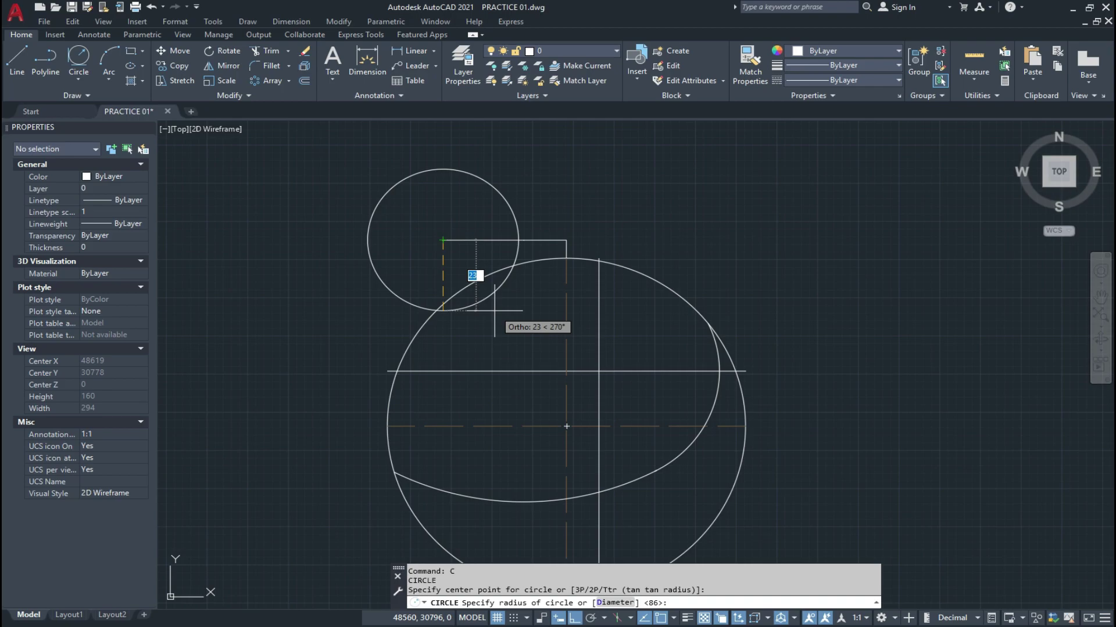
pyautogui.press('Return')
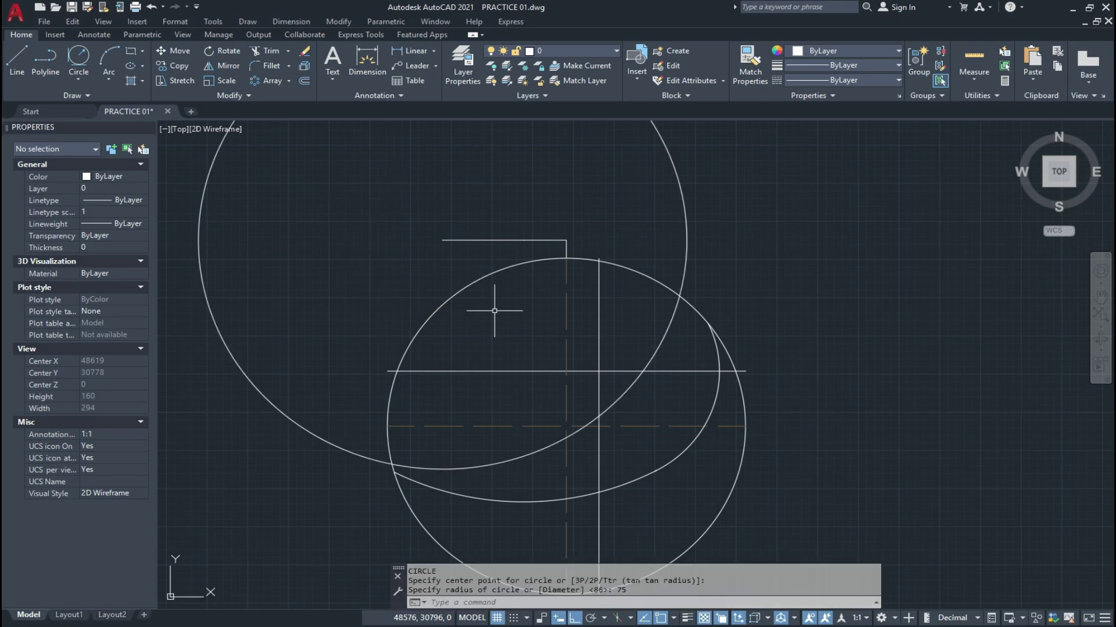
pyautogui.press('Escape')
pyautogui.press('Escape')
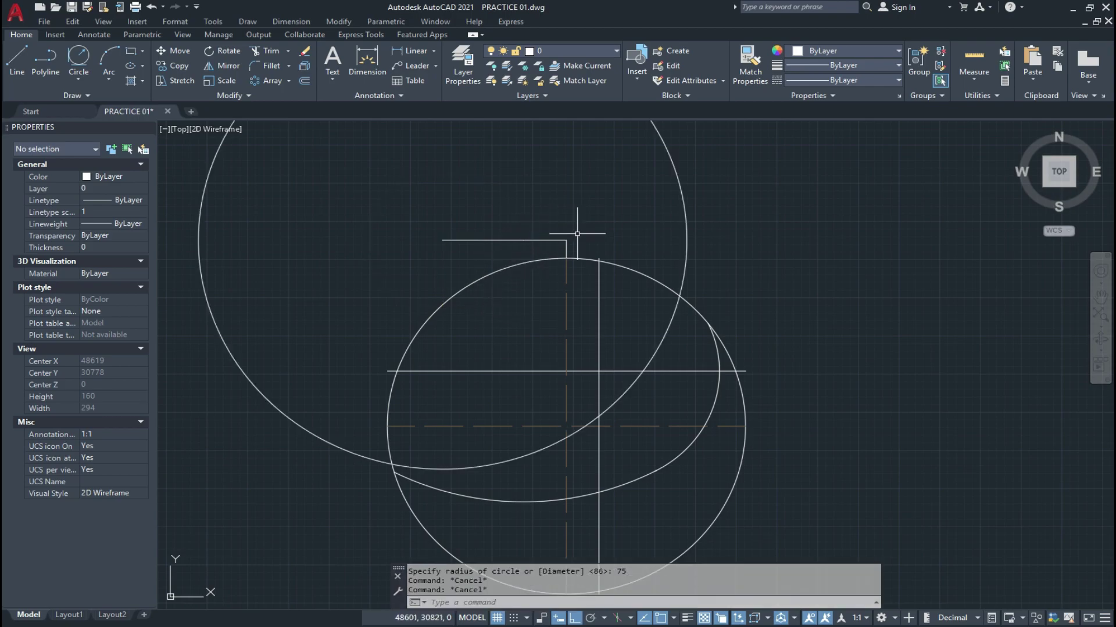
pyautogui.press('Return')
pyautogui.press('Return')
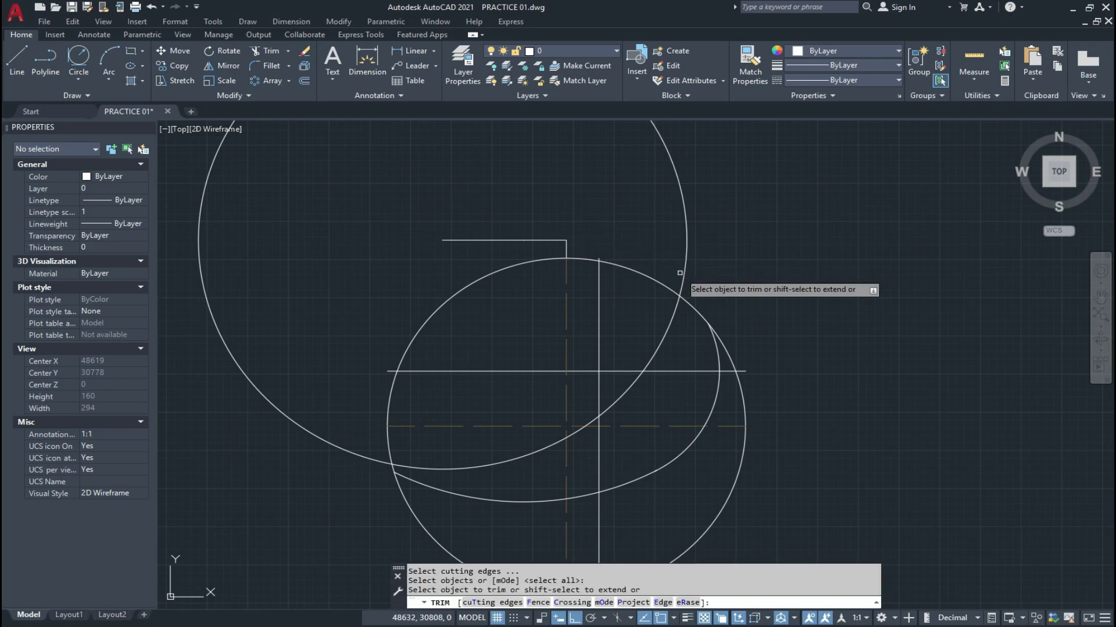
# Trim the large circle's outer part and erase the leftover arc
pyautogui.click(683, 270)
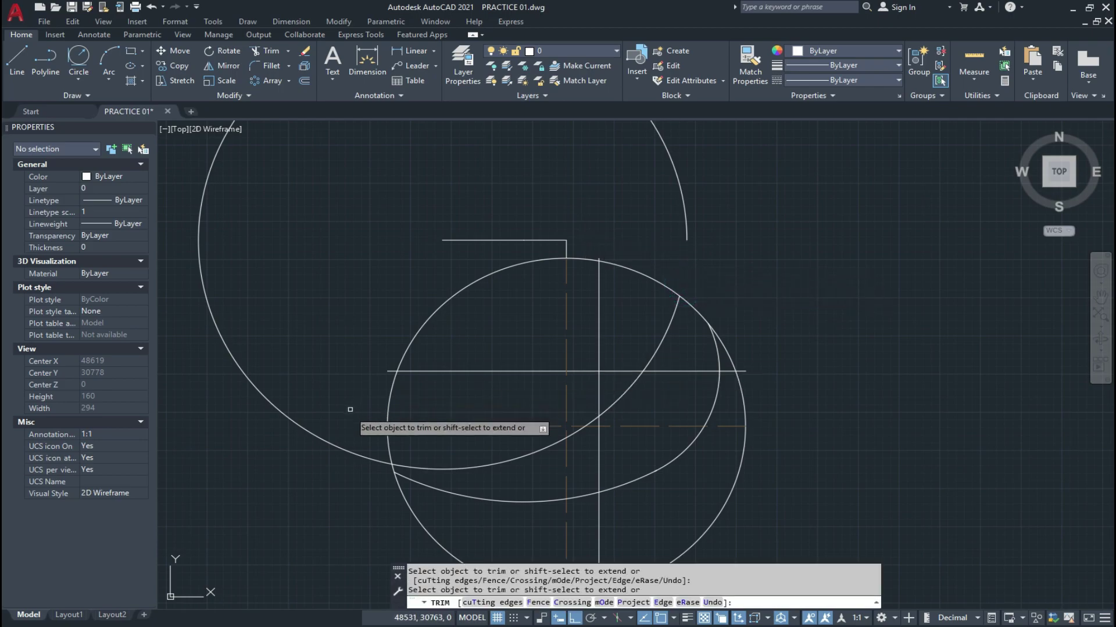
pyautogui.scroll(-1, 383, 461)
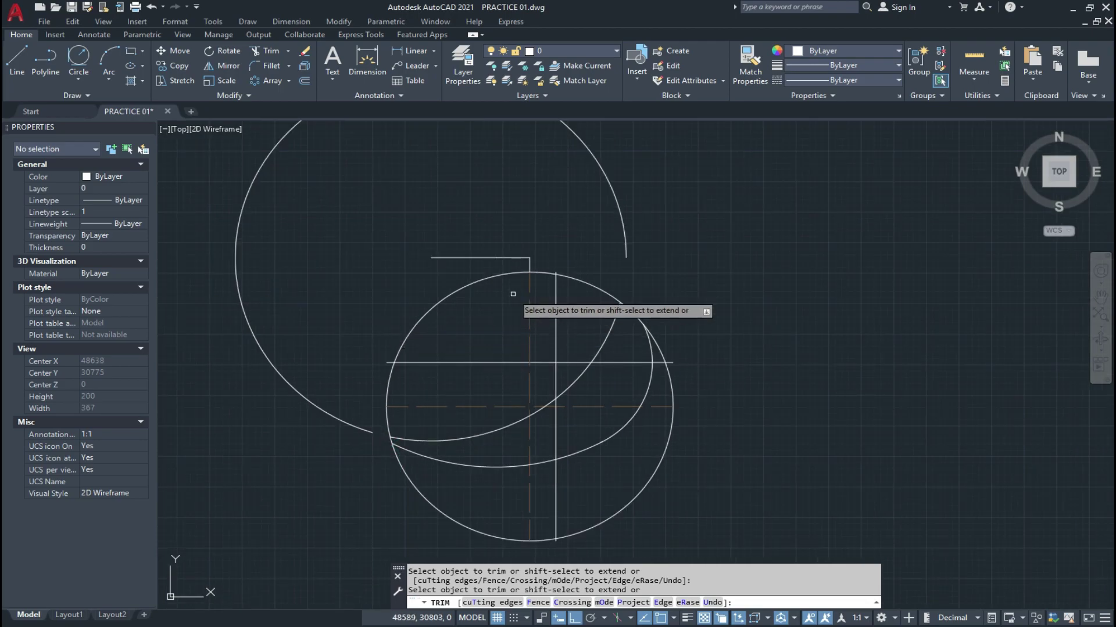
pyautogui.press('Escape')
pyautogui.click(602, 216)
pyautogui.write('e')
pyautogui.press('Return')
# Remove the upper construction lines with a selection window
pyautogui.scroll(2, 527, 262)
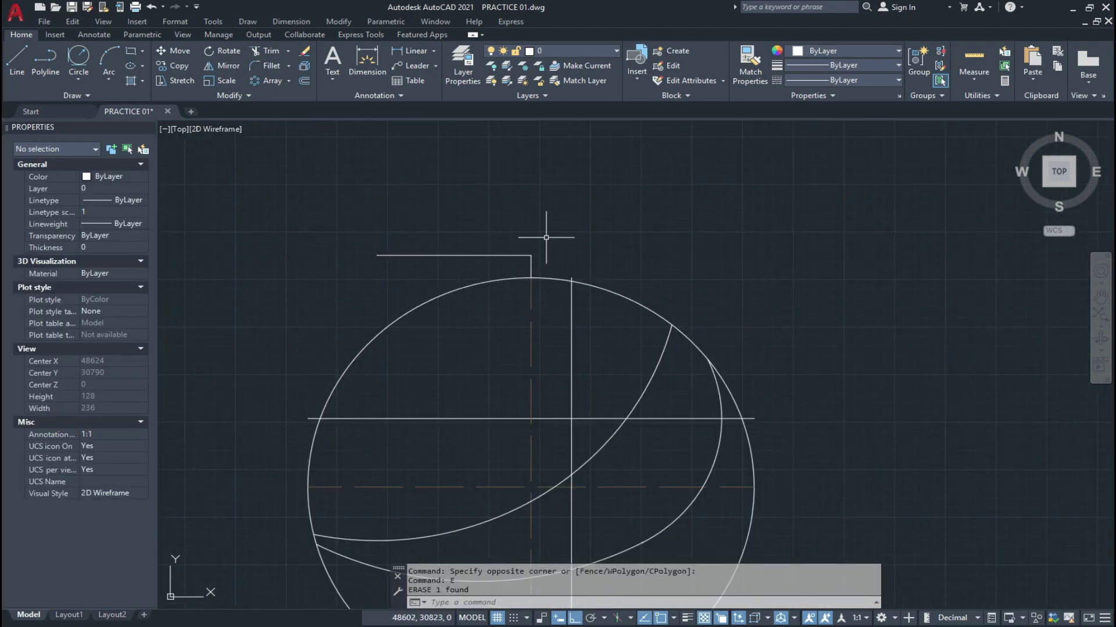
pyautogui.click(546, 238)
pyautogui.click(377, 255)
pyautogui.write('e')
pyautogui.press('Return')
pyautogui.moveTo(474, 360); pyautogui.dragTo(473, 282, button='middle')
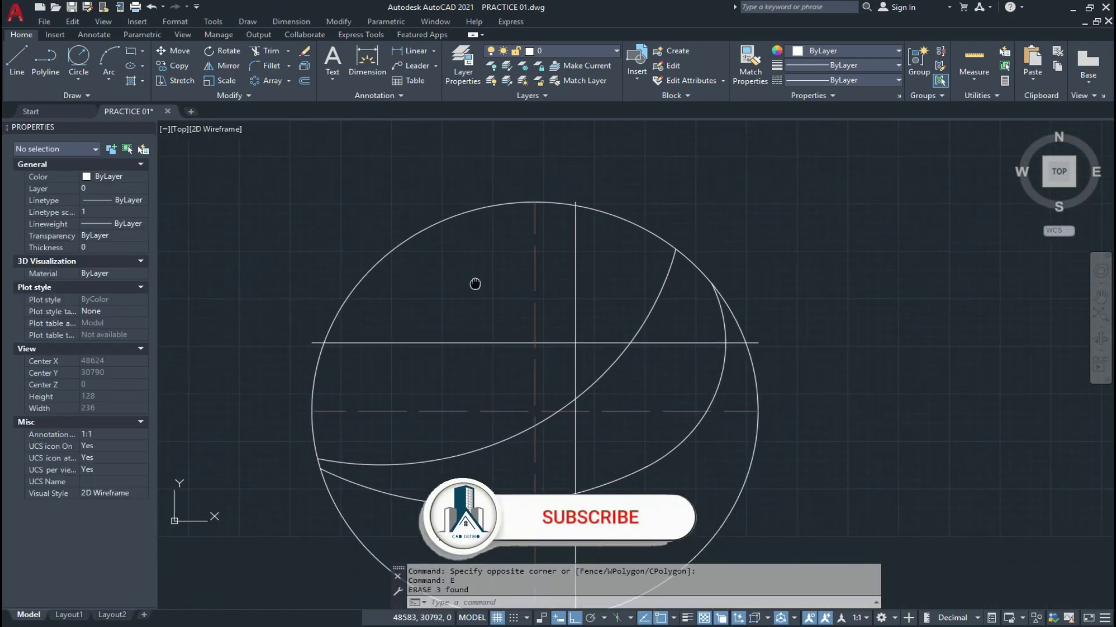
pyautogui.press('Escape')
# Delete the vertical and remaining horizontal construction lines
pyautogui.click(587, 298)
pyautogui.click(547, 304)
pyautogui.press('Delete')
pyautogui.click(561, 325)
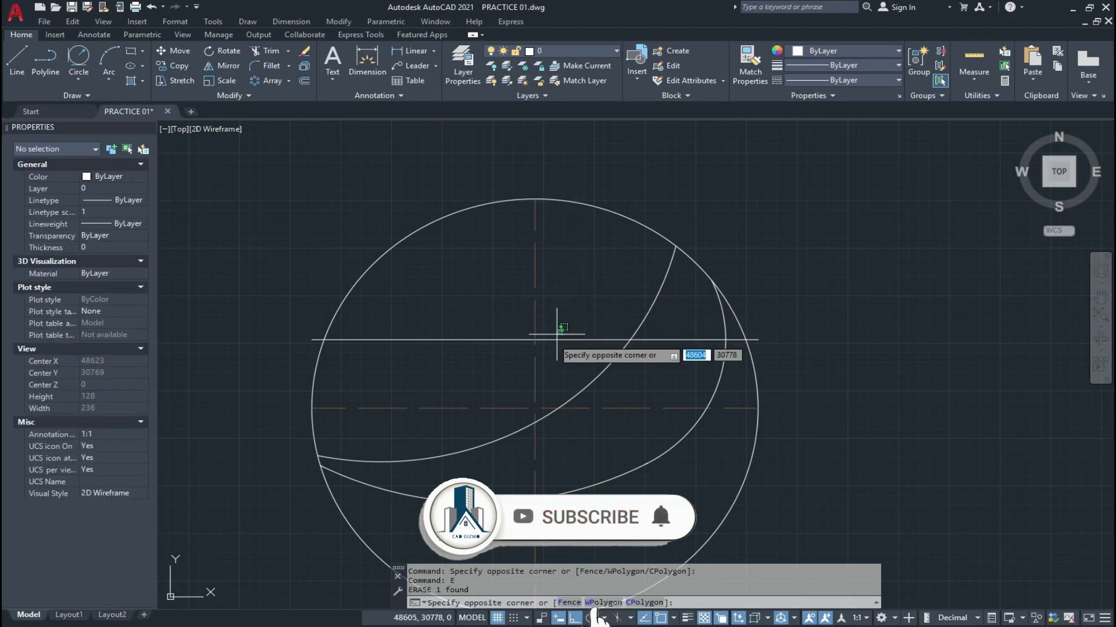
pyautogui.click(518, 360)
pyautogui.write('e')
pyautogui.press('Return')
# Erase the dashed centre line and recentre the logo in view
pyautogui.moveTo(483, 417); pyautogui.dragTo(481, 356, button='middle')
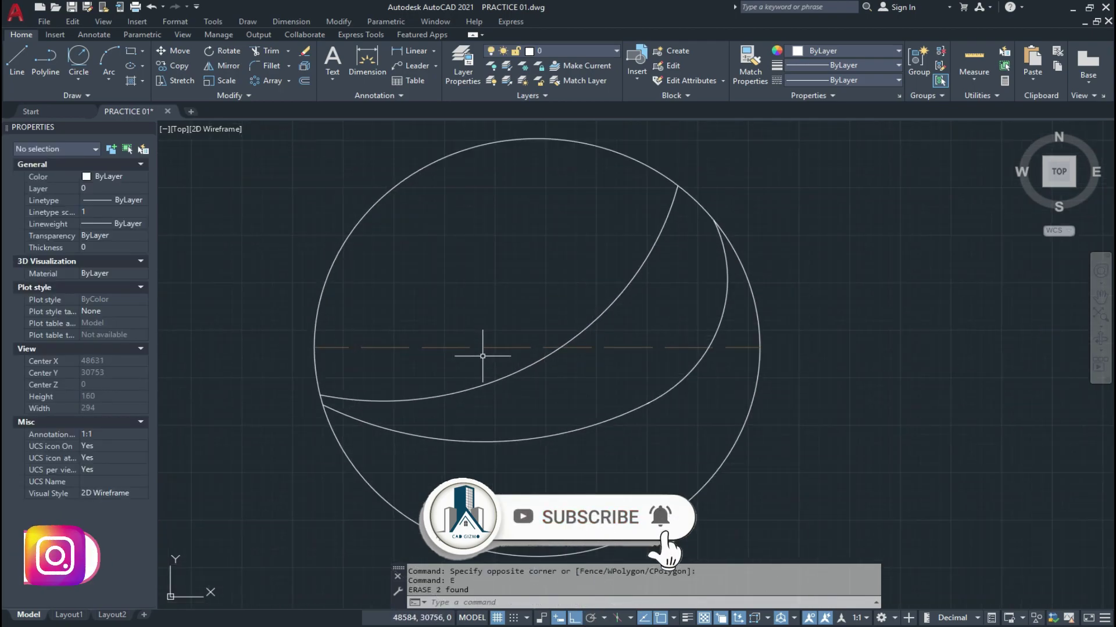
pyautogui.click(469, 332)
pyautogui.click(451, 354)
pyautogui.write('e')
pyautogui.press('Return')
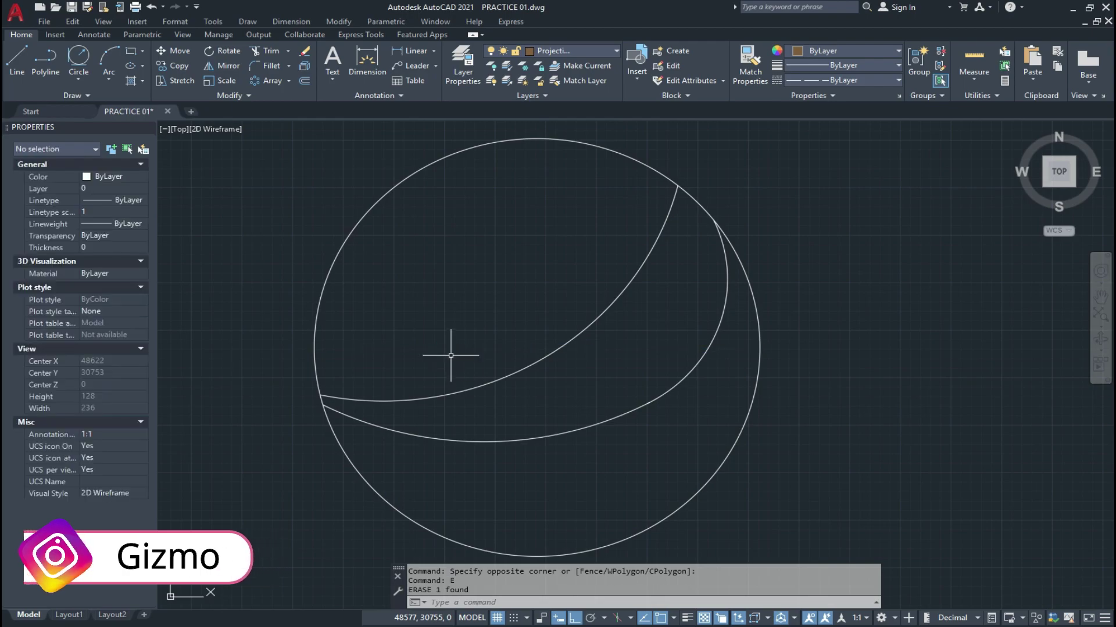
pyautogui.press('Escape')
pyautogui.moveTo(448, 356)
pyautogui.mouseDown(button='middle')
pyautogui.moveTo(452, 369)
pyautogui.moveTo(450, 336)
pyautogui.mouseUp(button='middle')
pyautogui.scroll(-2, 451, 333)
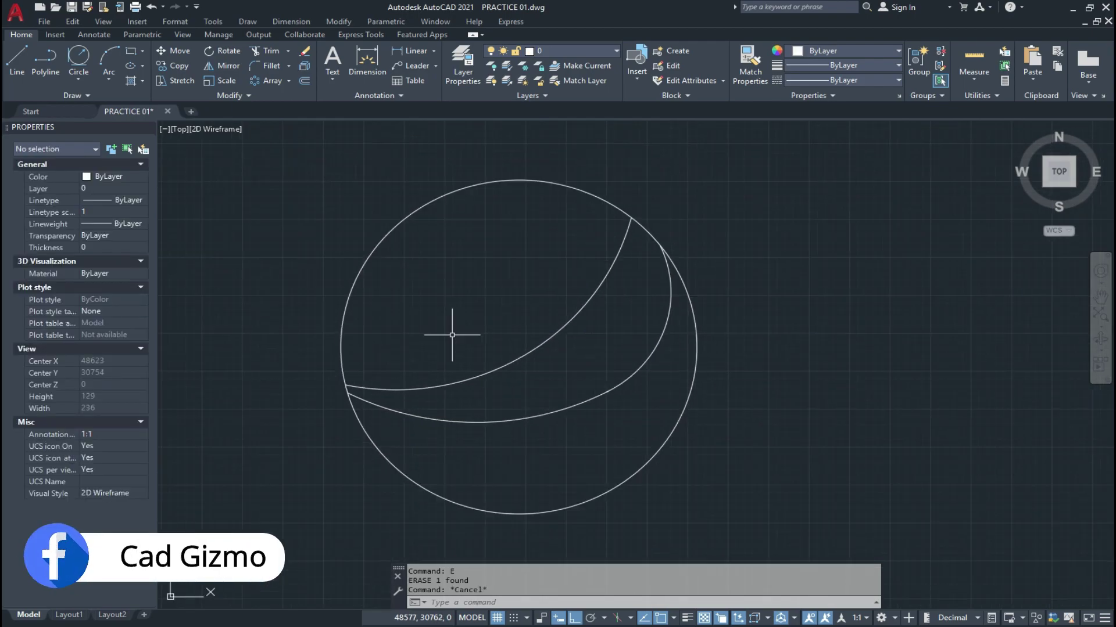
pyautogui.press('Escape')
pyautogui.press('Escape')
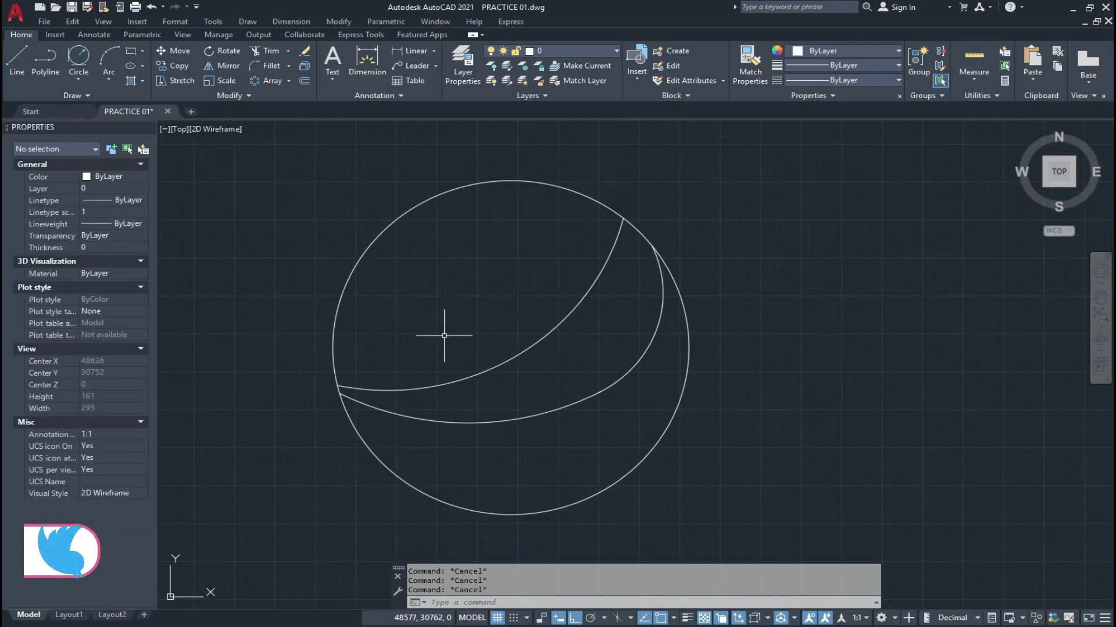
# Hatch the upper lens-shaped region with solid red 237,31,36
pyautogui.write('H')
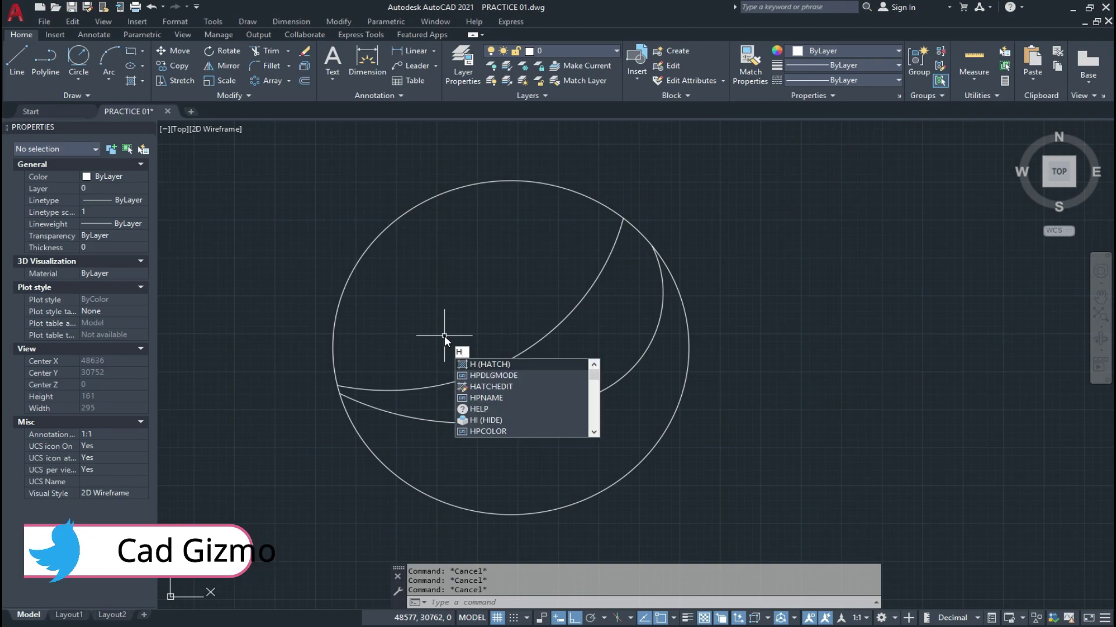
pyautogui.press('Return')
pyautogui.click(390, 65)
pyautogui.click(377, 157)
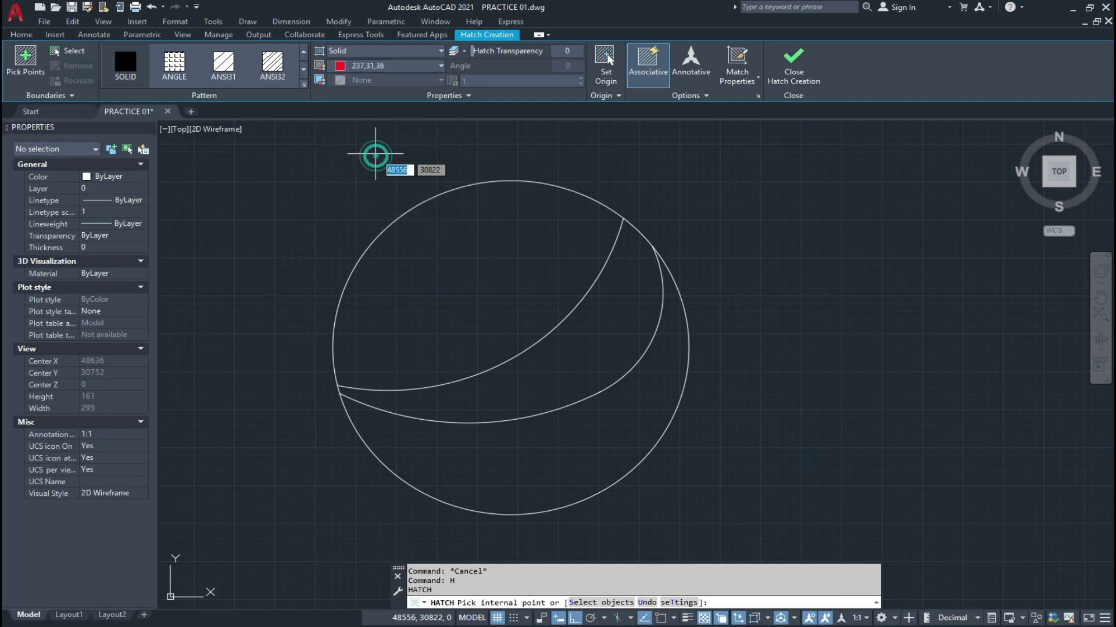
pyautogui.click(484, 268)
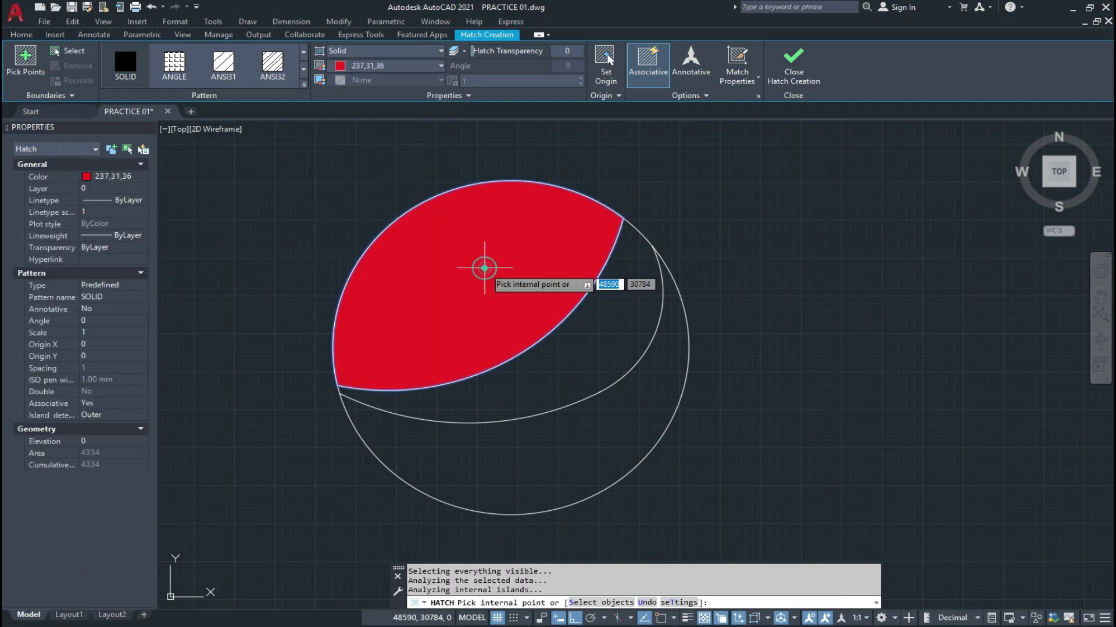
pyautogui.click(800, 74)
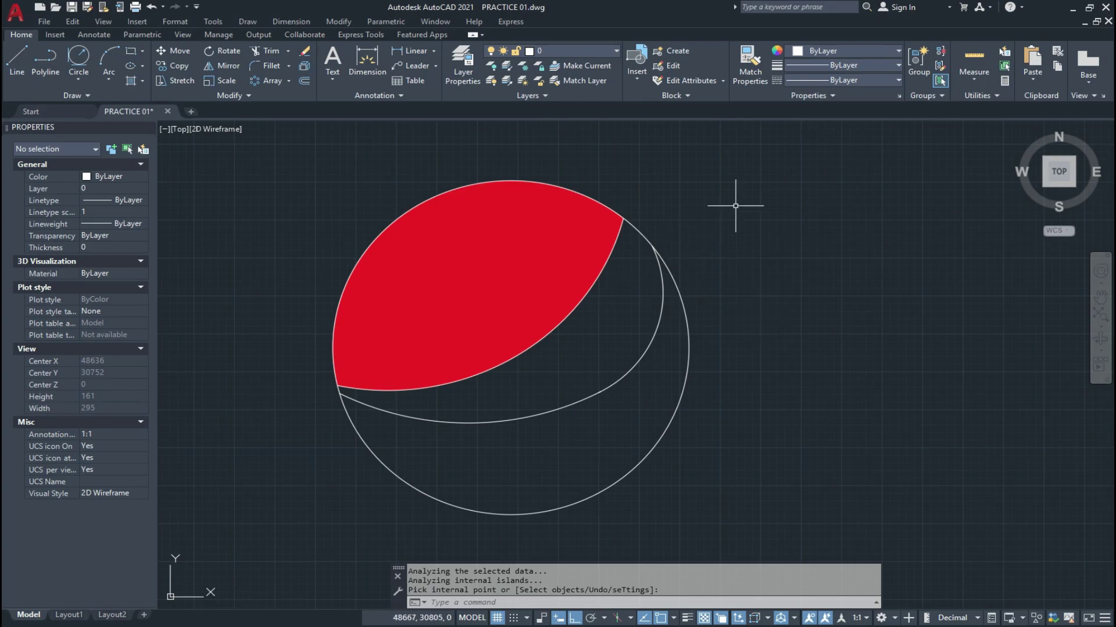
# Apply a solid White hatch to the crescent band below the red region
pyautogui.write('h')
pyautogui.press('Return')
pyautogui.click(390, 66)
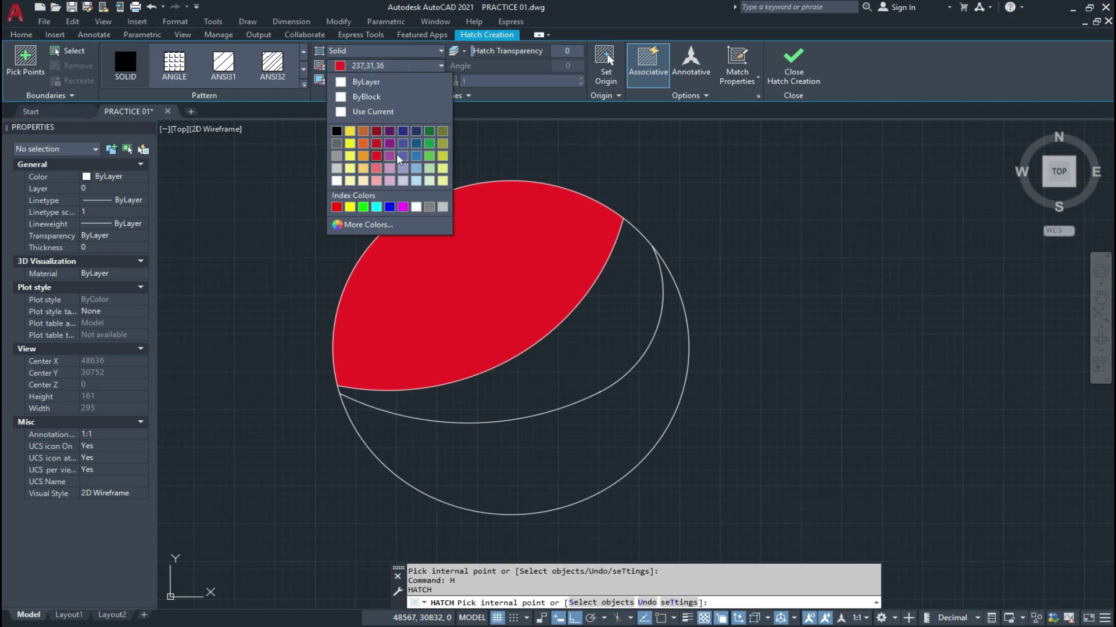
pyautogui.click(416, 207)
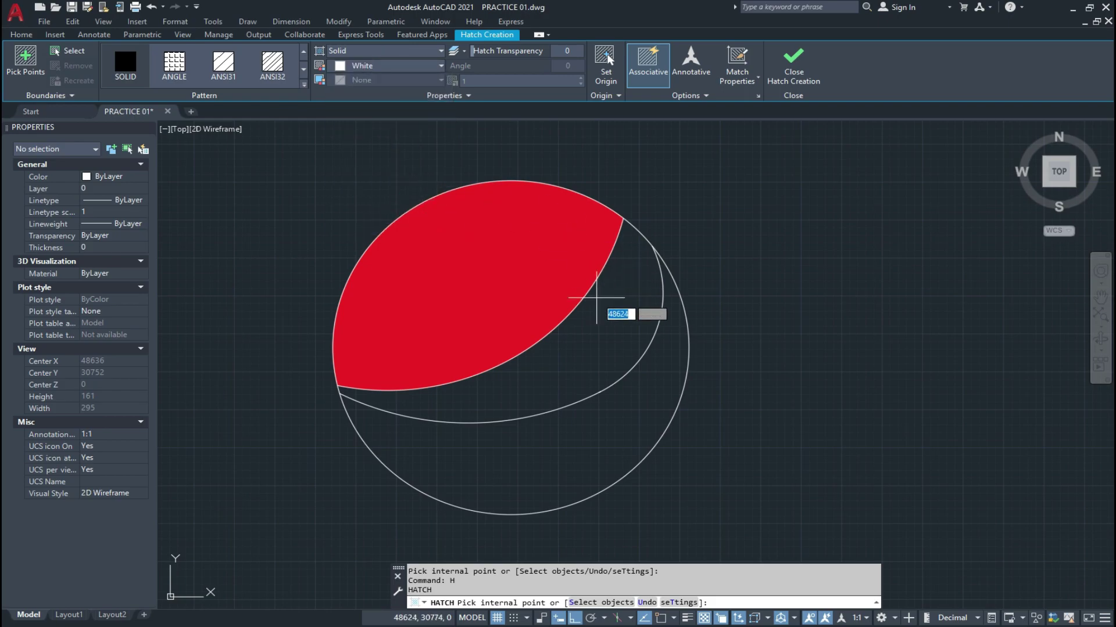
pyautogui.click(611, 335)
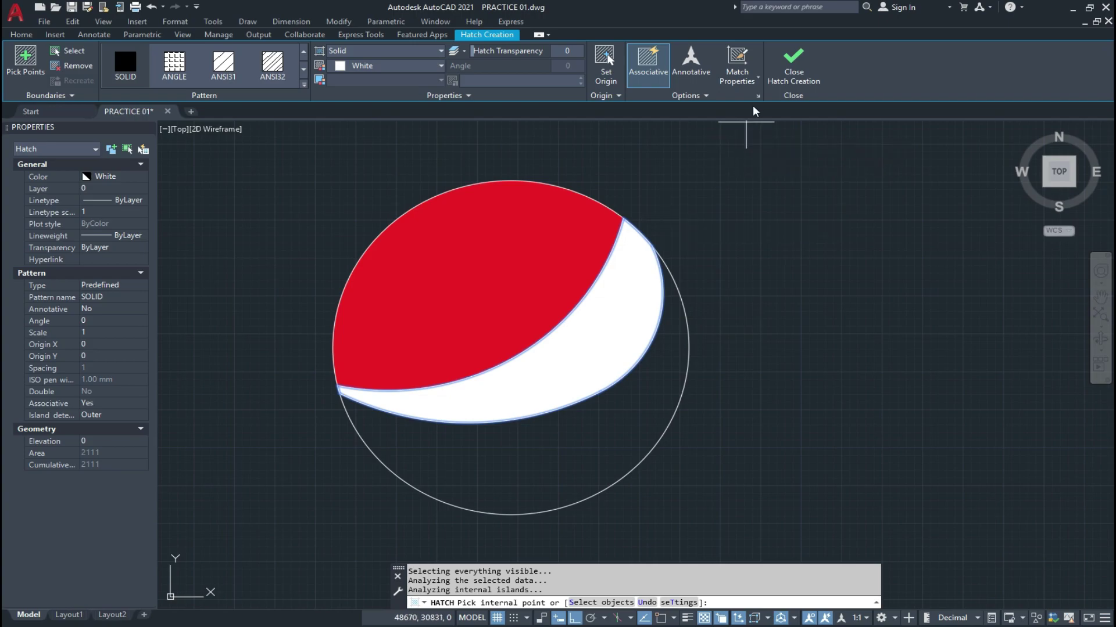
pyautogui.click(793, 61)
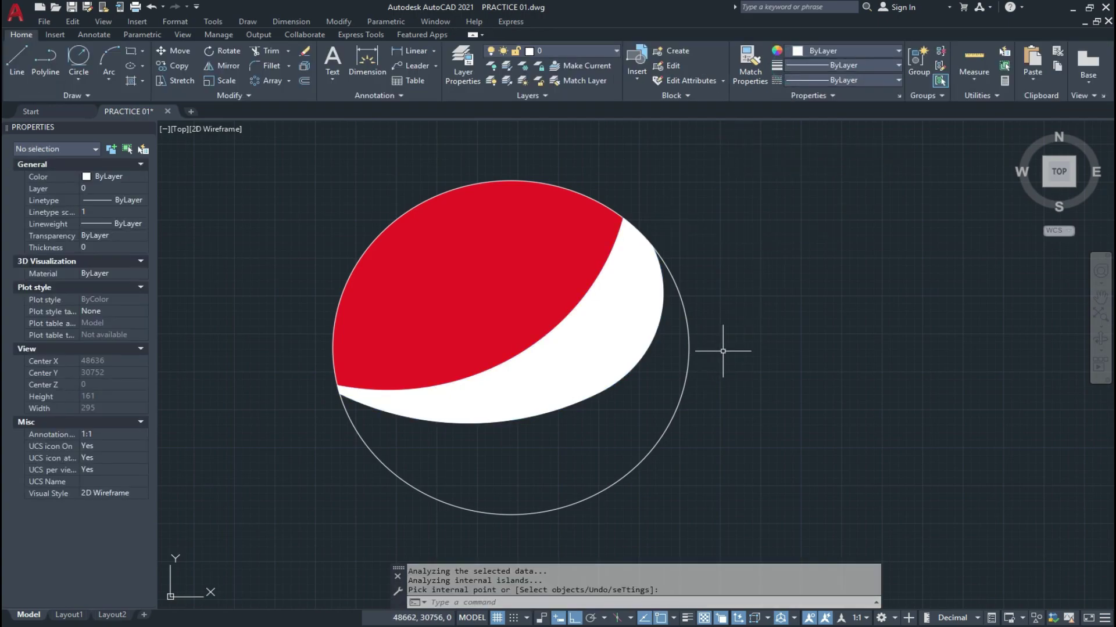
# Hatch the circle's bottom region with solid blue, colour 39,118,187
pyautogui.write('h')
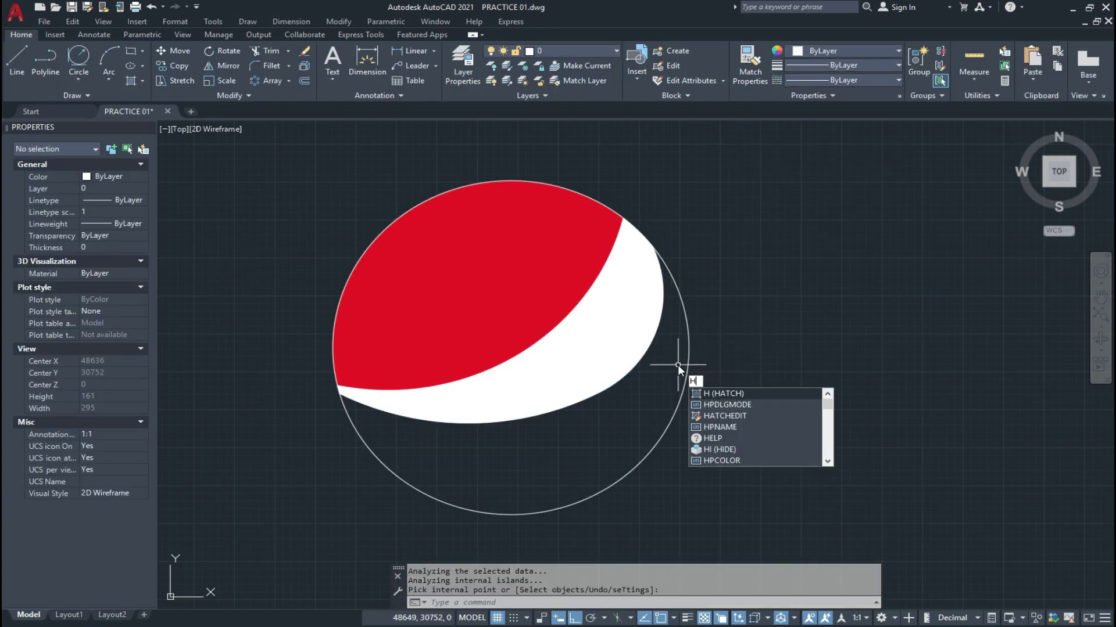
pyautogui.press('Return')
pyautogui.click(388, 66)
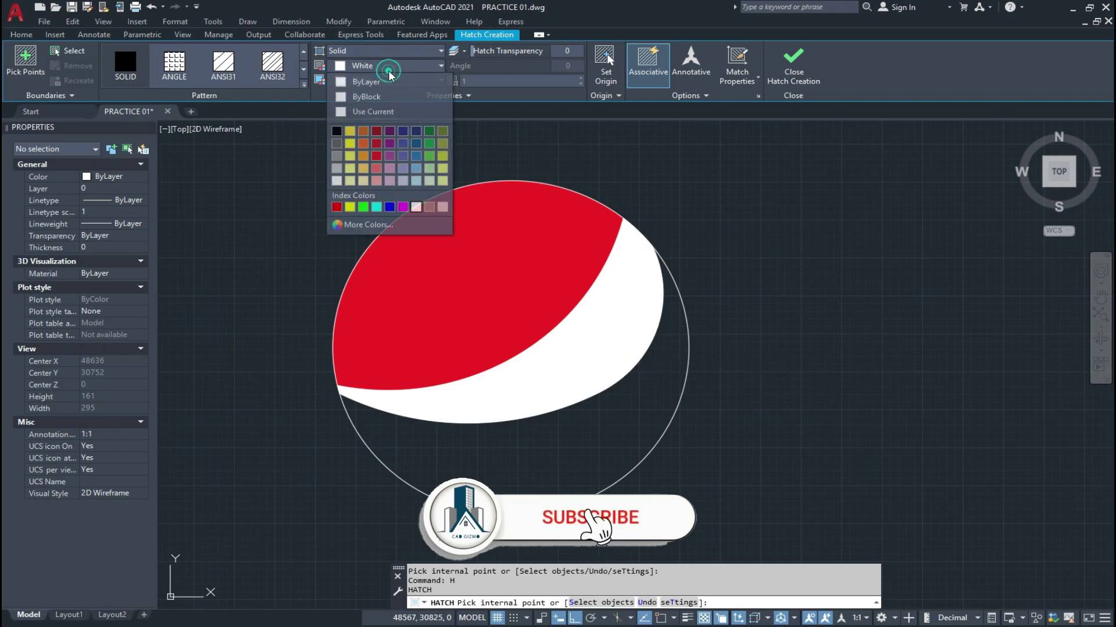
pyautogui.click(414, 154)
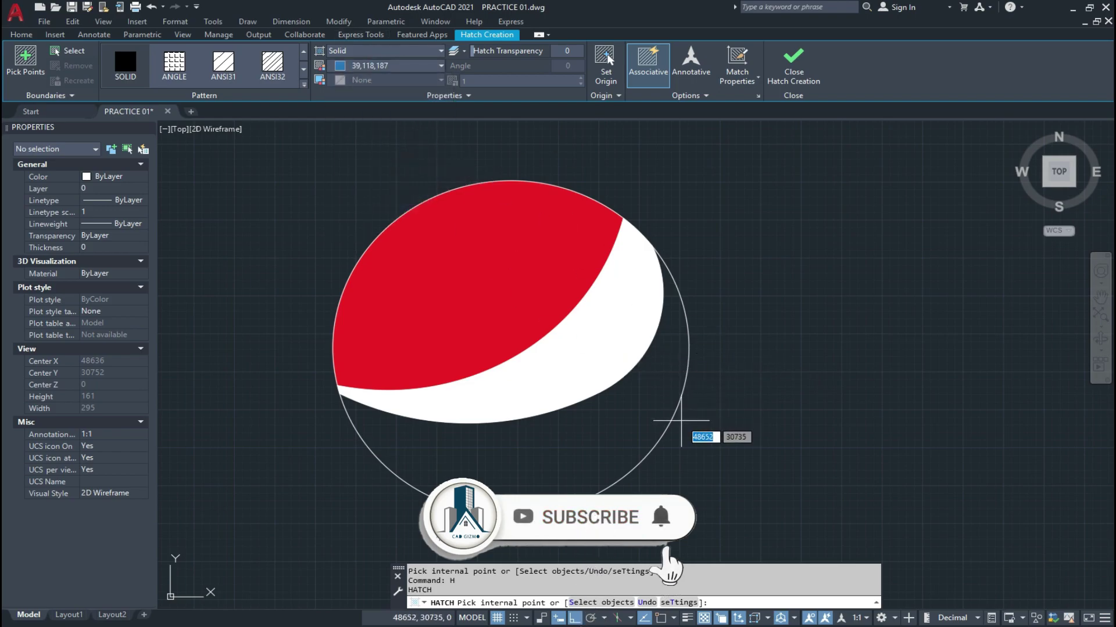
pyautogui.click(604, 430)
pyautogui.click(655, 398)
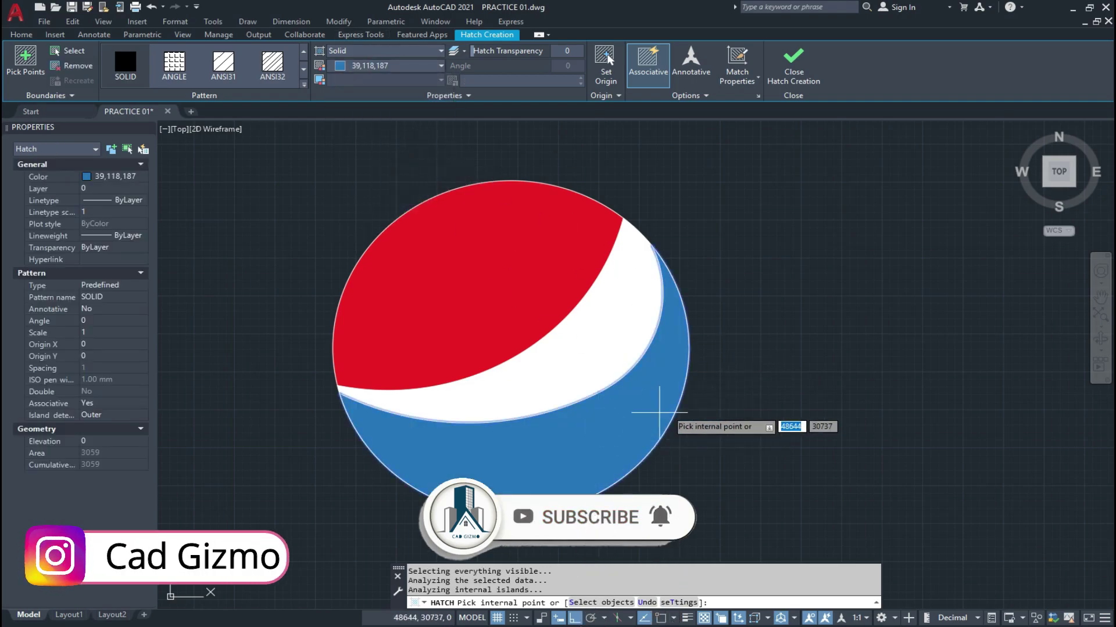
pyautogui.click(794, 72)
pyautogui.press('Escape')
pyautogui.press('Escape')
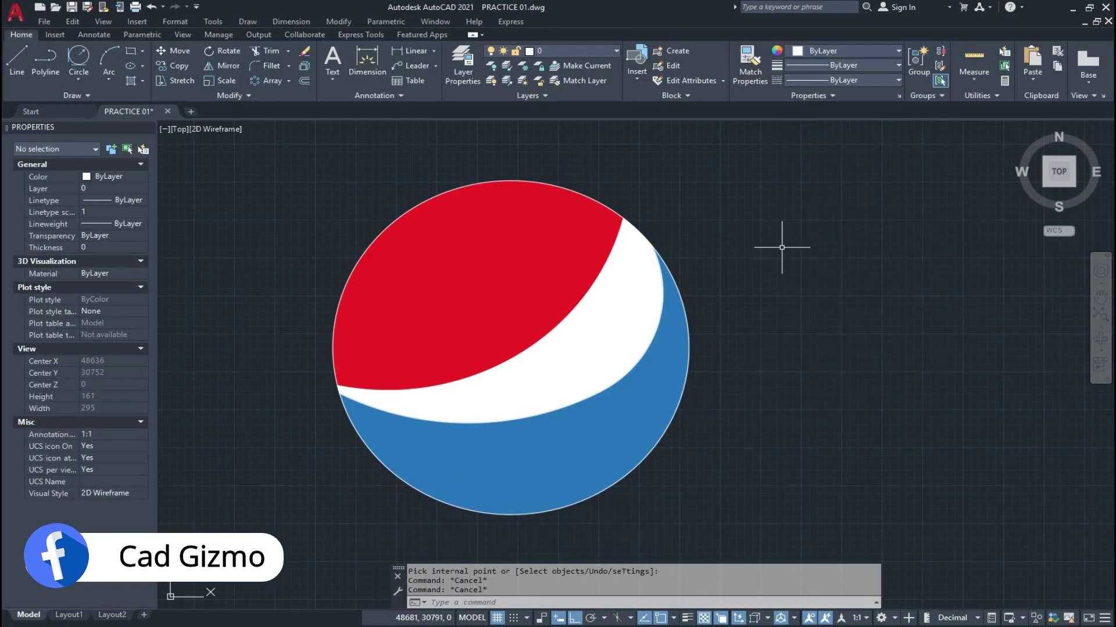